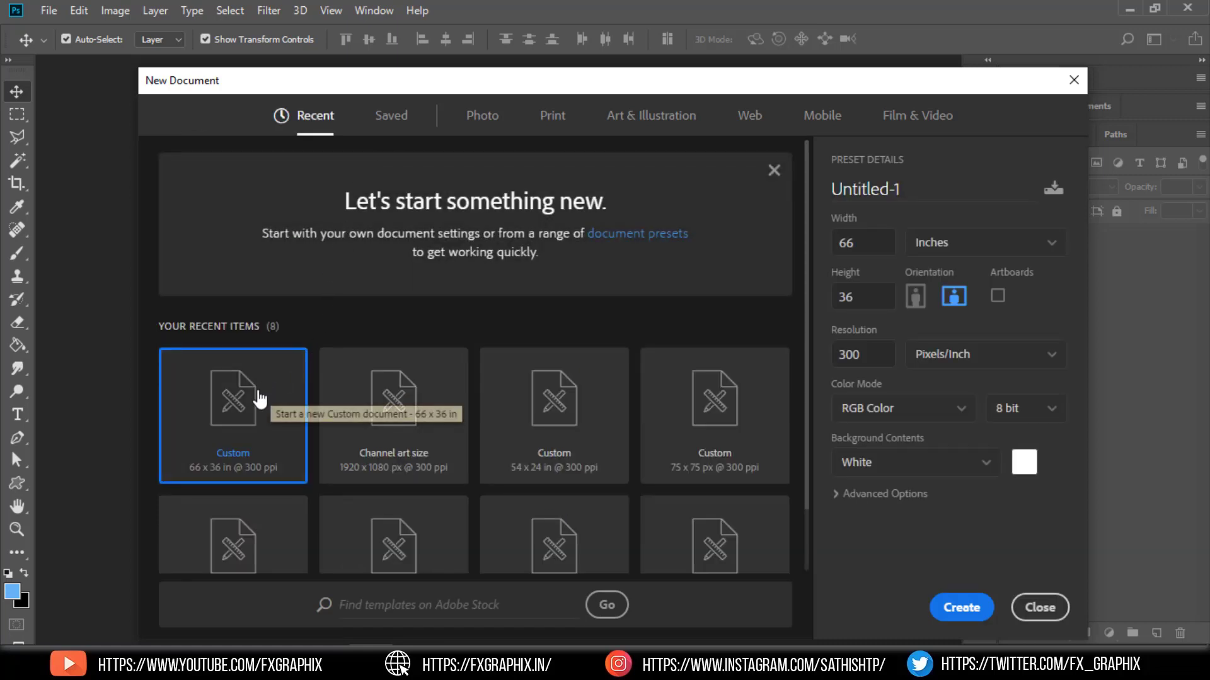
Step: Start a blank 1920 × 1080 px Untitled-1 document from the Channel art size preset
click(431, 420)
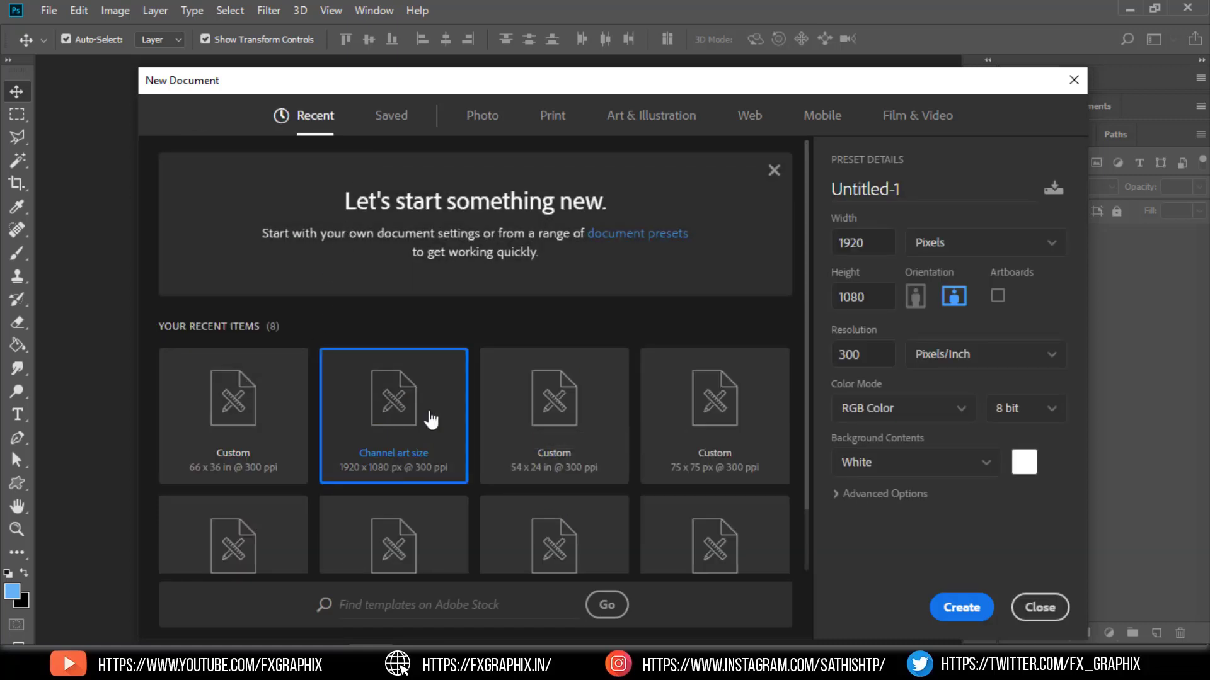
double_click(396, 376)
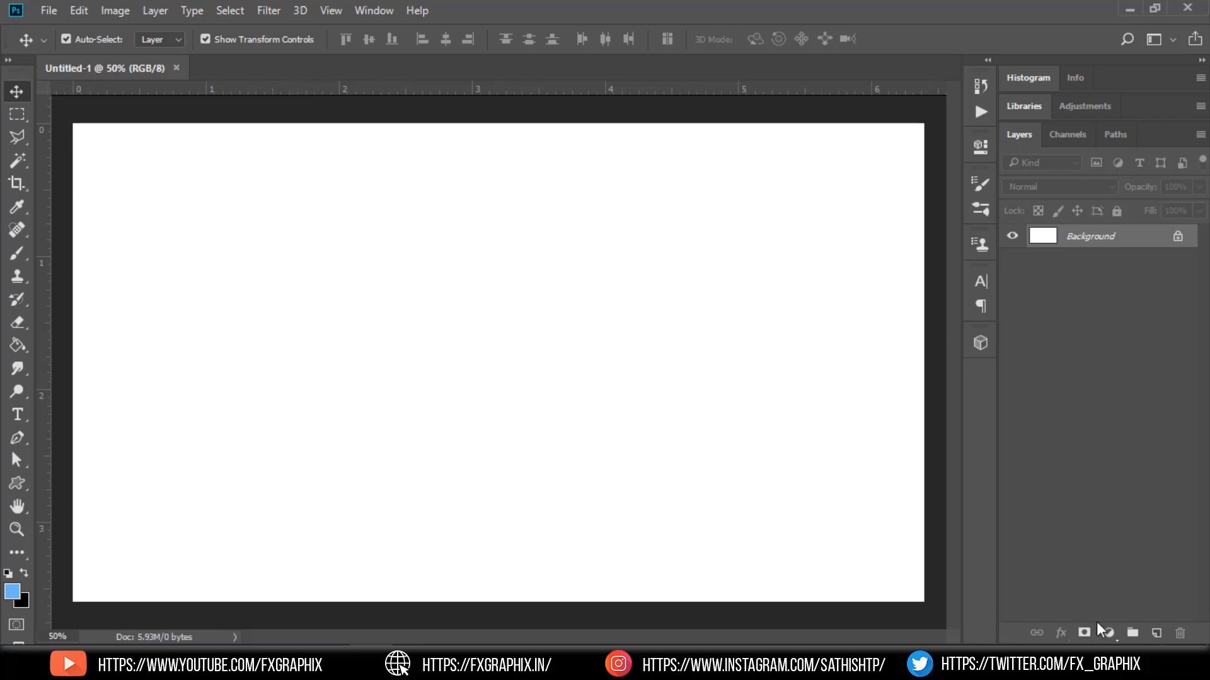
Step: Add a Gradient fill layer from the Violet, Orange preset and set its style to Radial
click(1110, 635)
click(1089, 272)
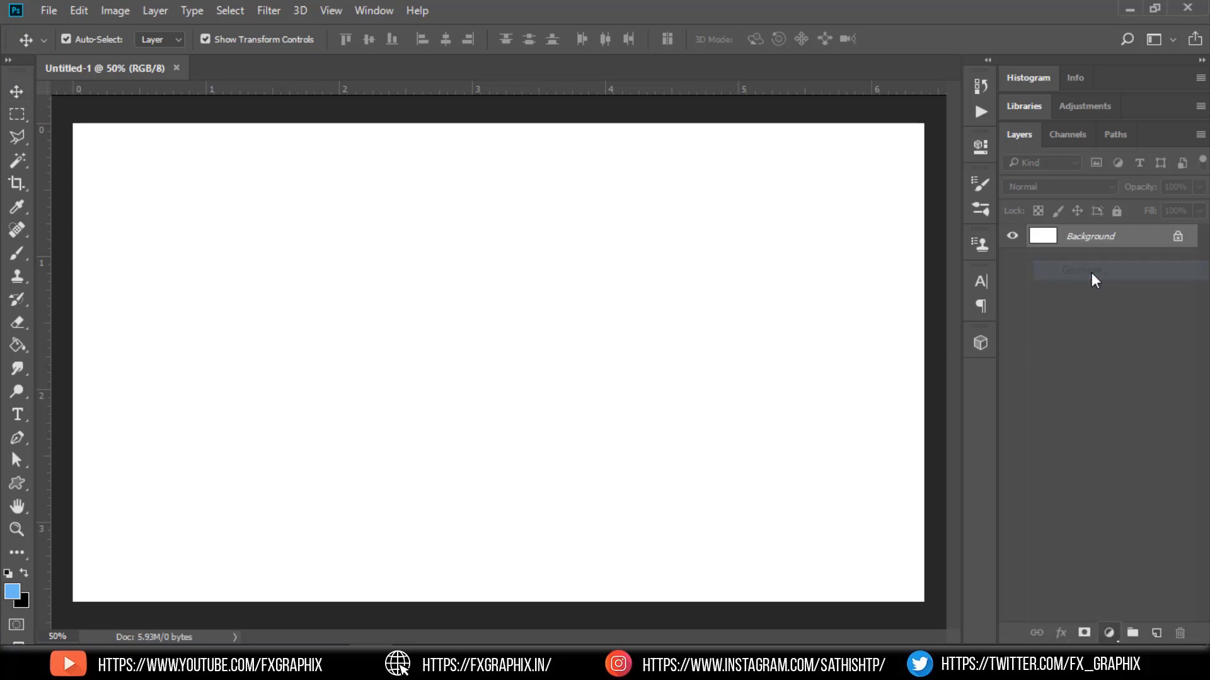
click(568, 180)
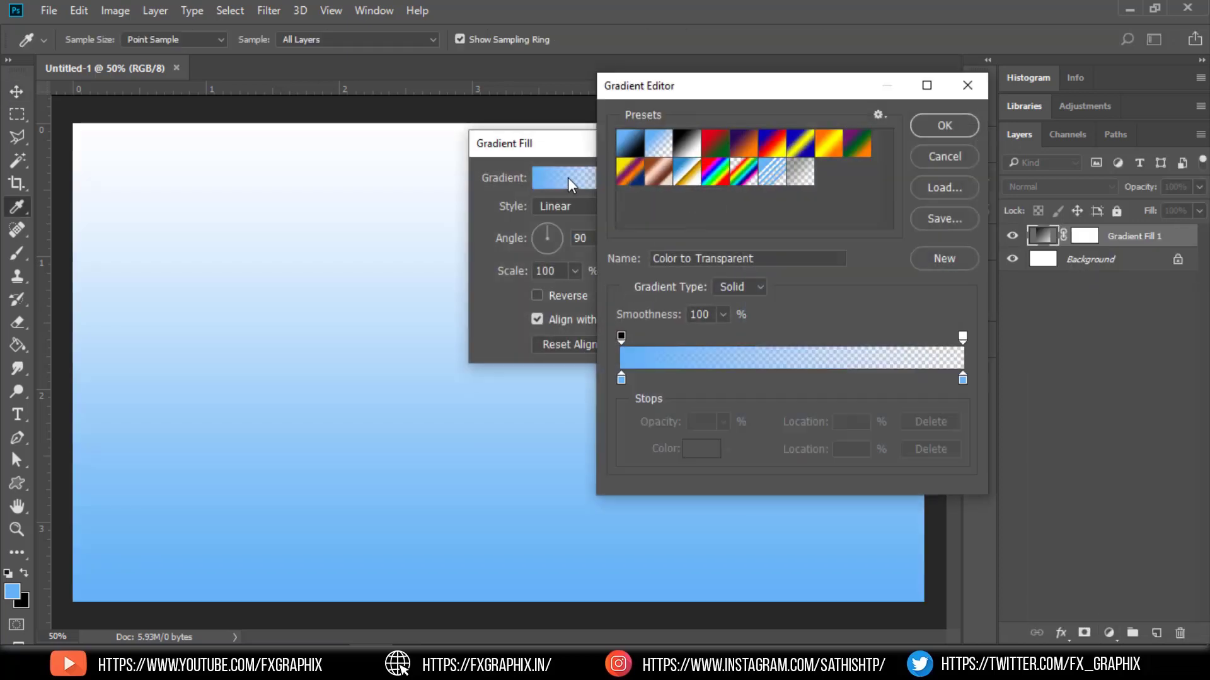
click(743, 149)
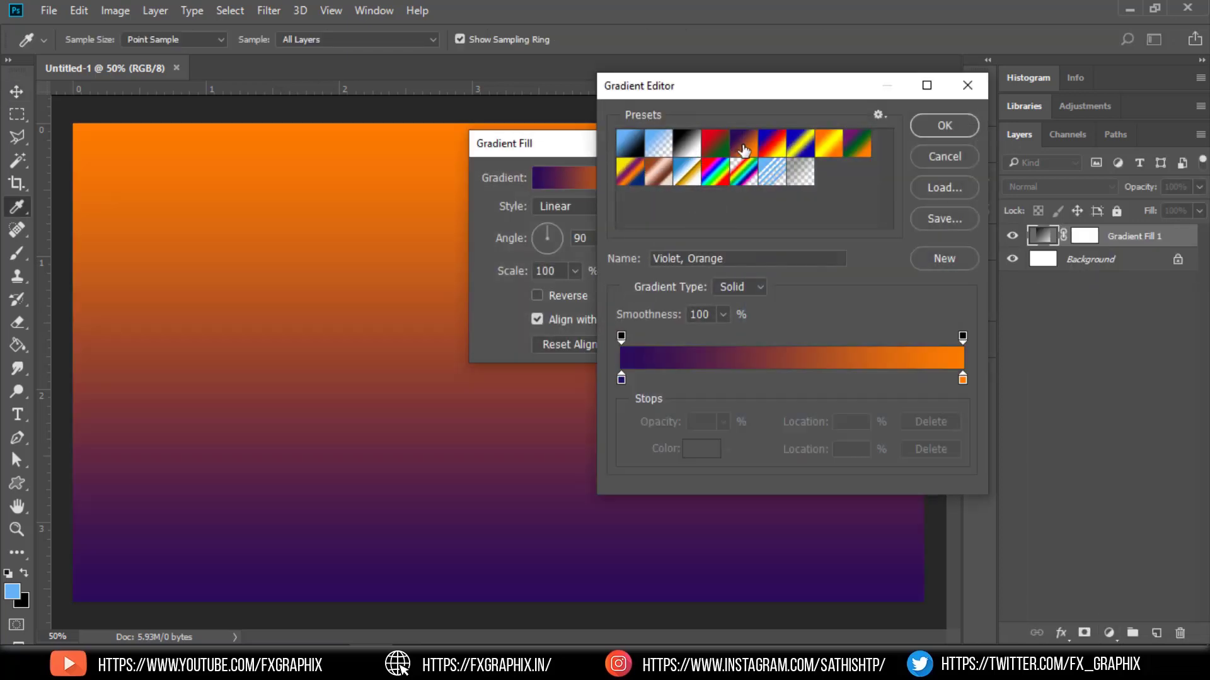
double_click(622, 380)
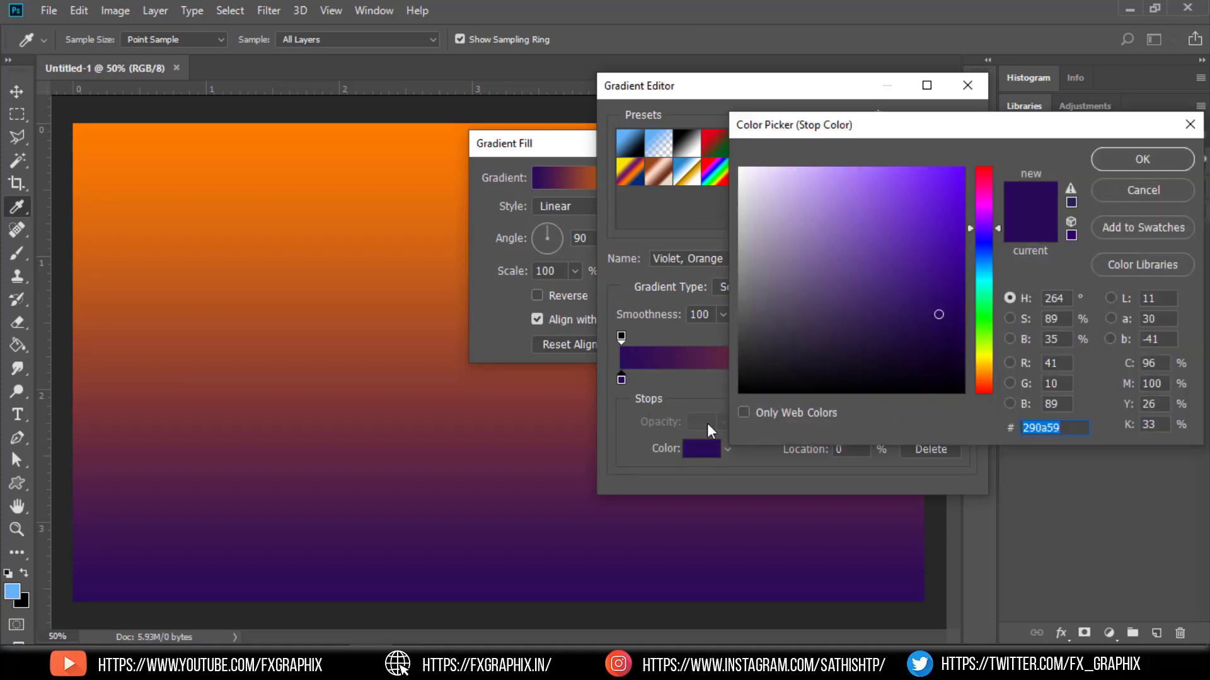
key(Return)
key(Return)
click(567, 206)
click(557, 237)
click(537, 295)
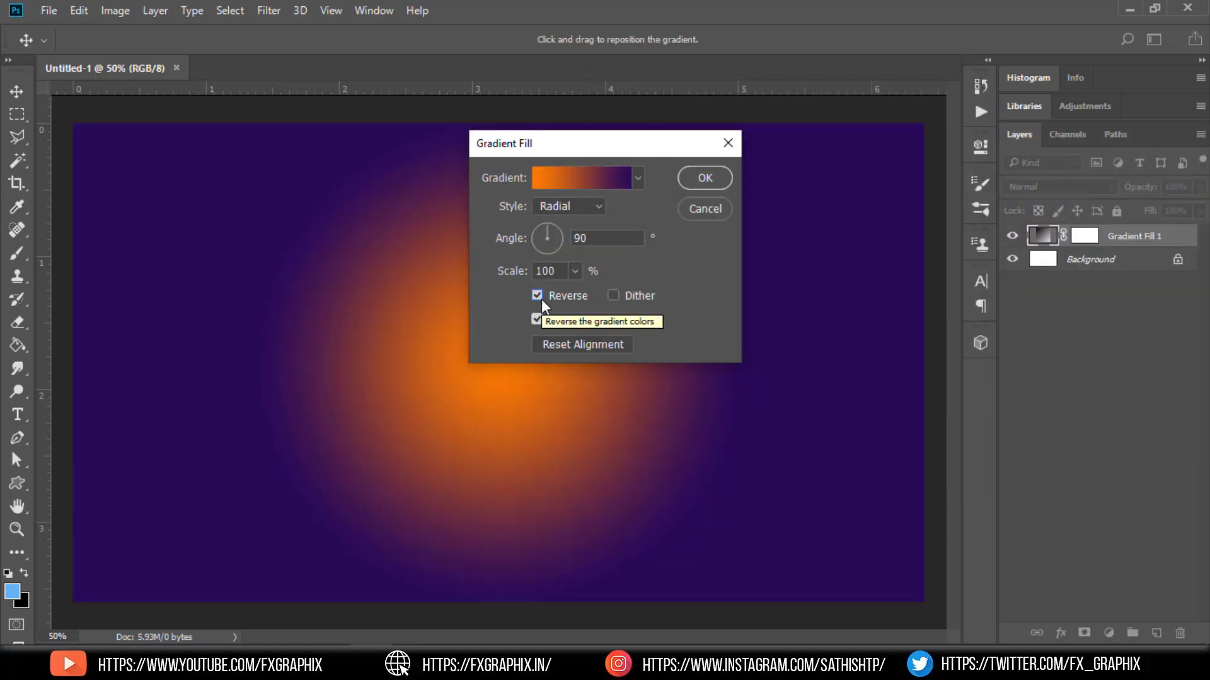
click(536, 295)
Step: Change the gradient's two stops to the dark reds #880303 and #5e0505
click(580, 178)
click(621, 380)
click(701, 449)
click(984, 179)
click(948, 283)
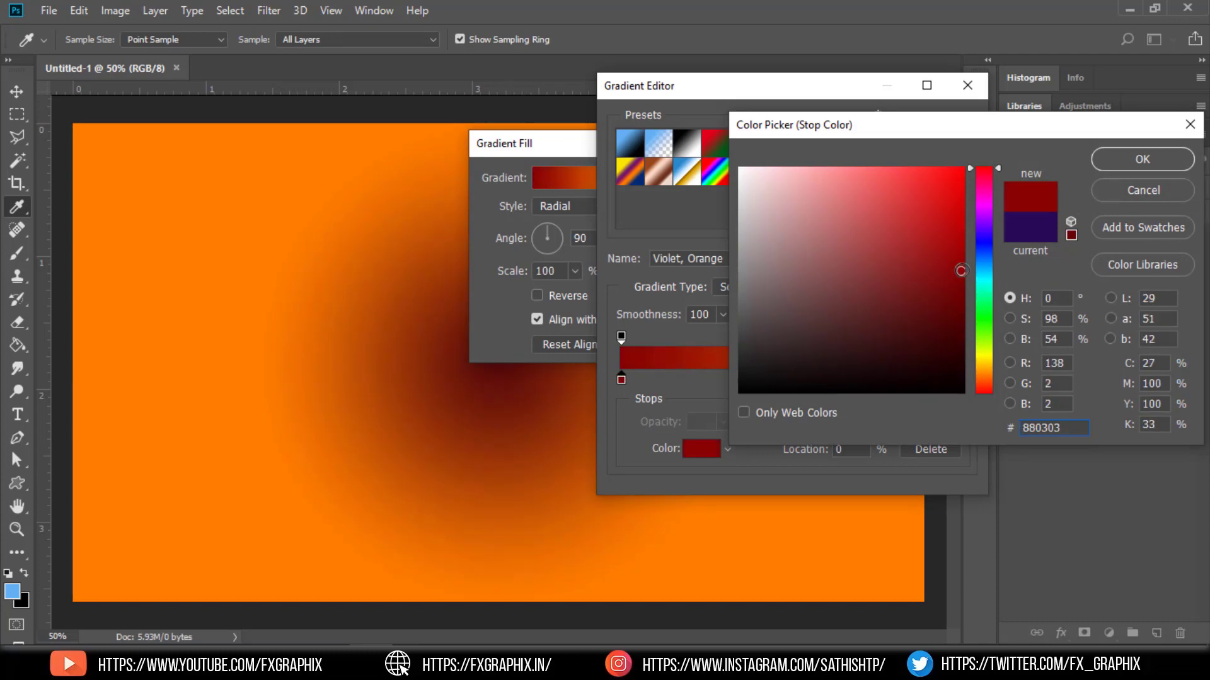
click(1142, 159)
click(962, 379)
click(701, 448)
click(986, 224)
drag(994, 219, 985, 169)
click(950, 308)
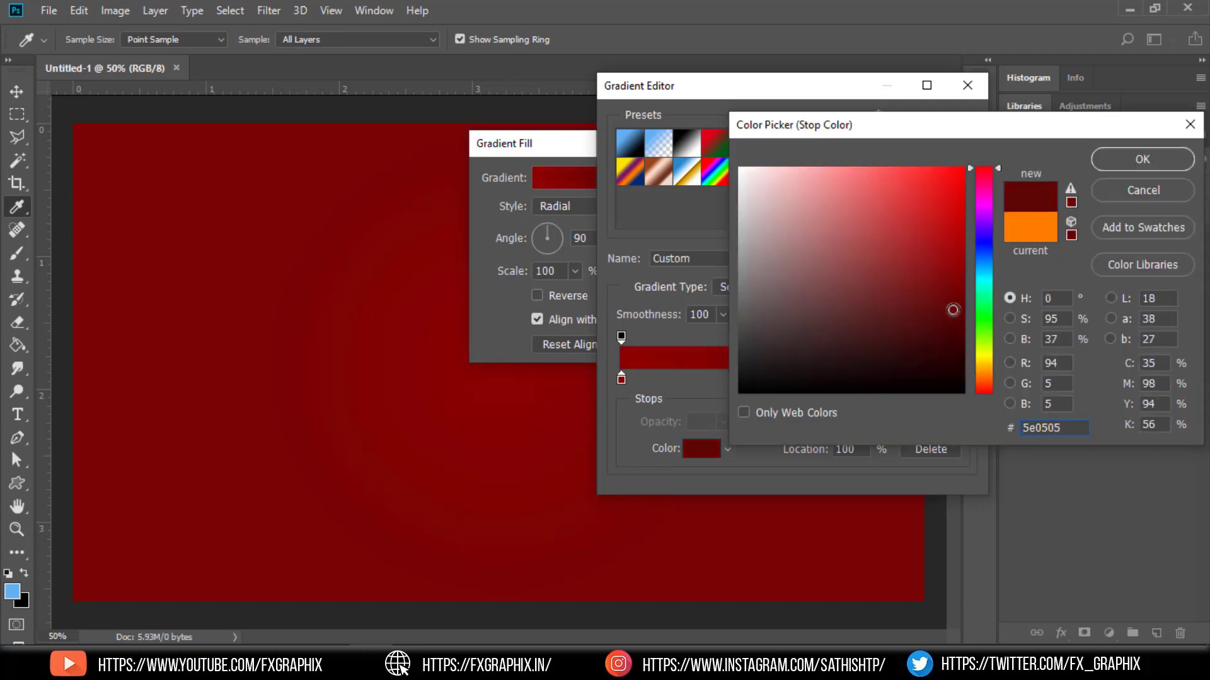
click(955, 324)
key(Return)
key(Return)
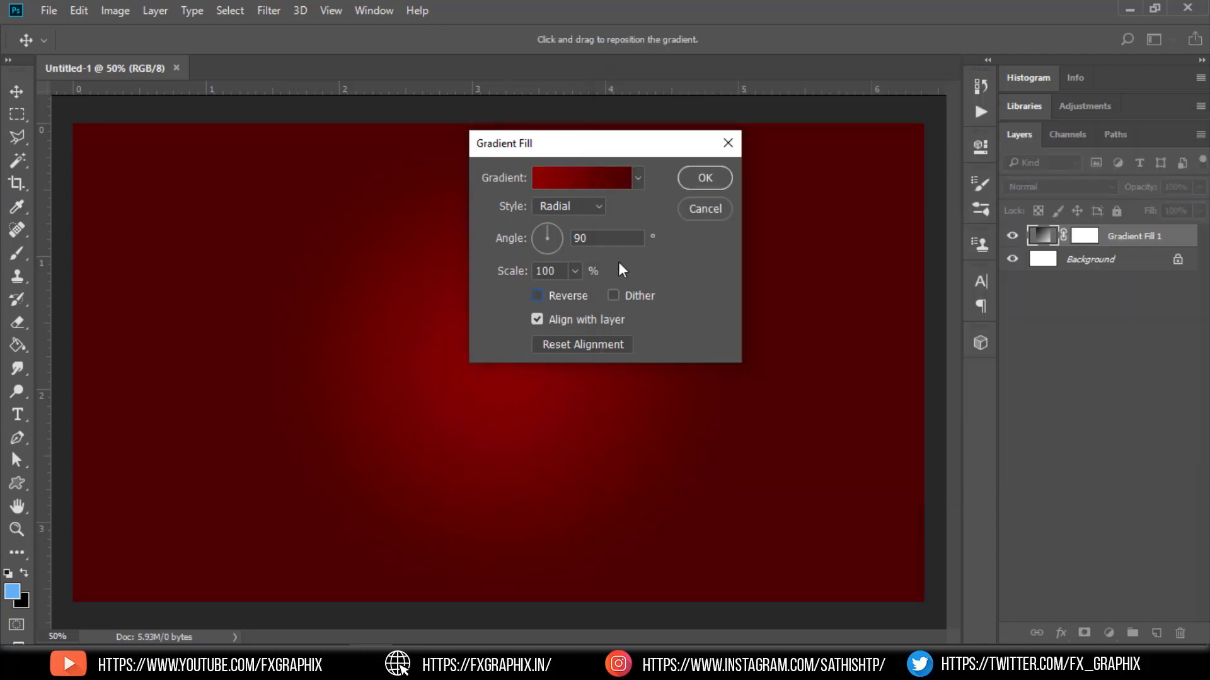
Step: Scale the radial gradient to 330% and apply the fill layer
click(572, 272)
drag(589, 294, 592, 295)
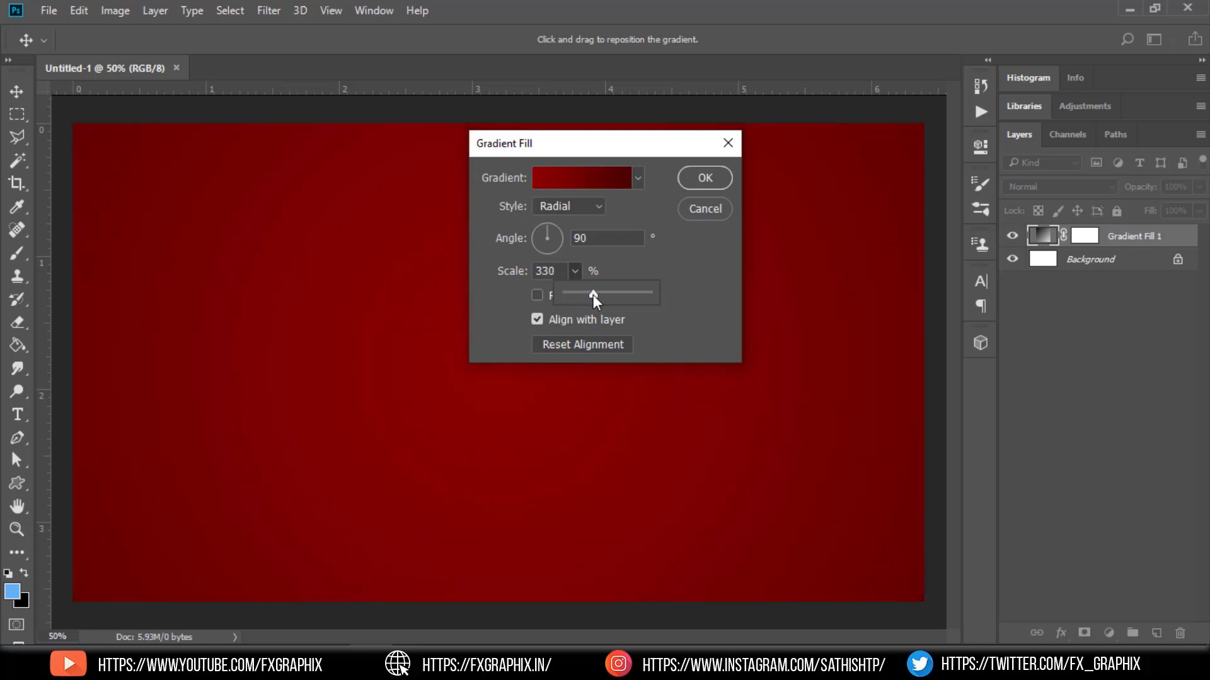
click(705, 178)
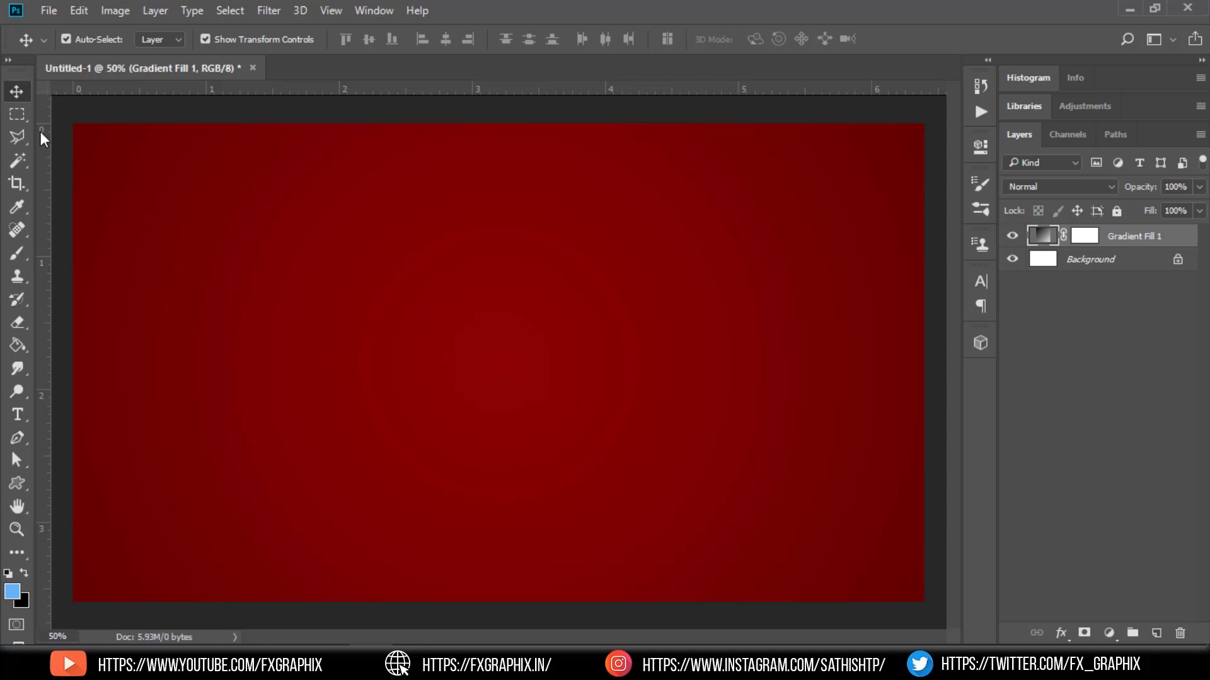
Step: Draw a square marquee selection on the left of the canvas and set the foreground to white (ffffff)
click(19, 113)
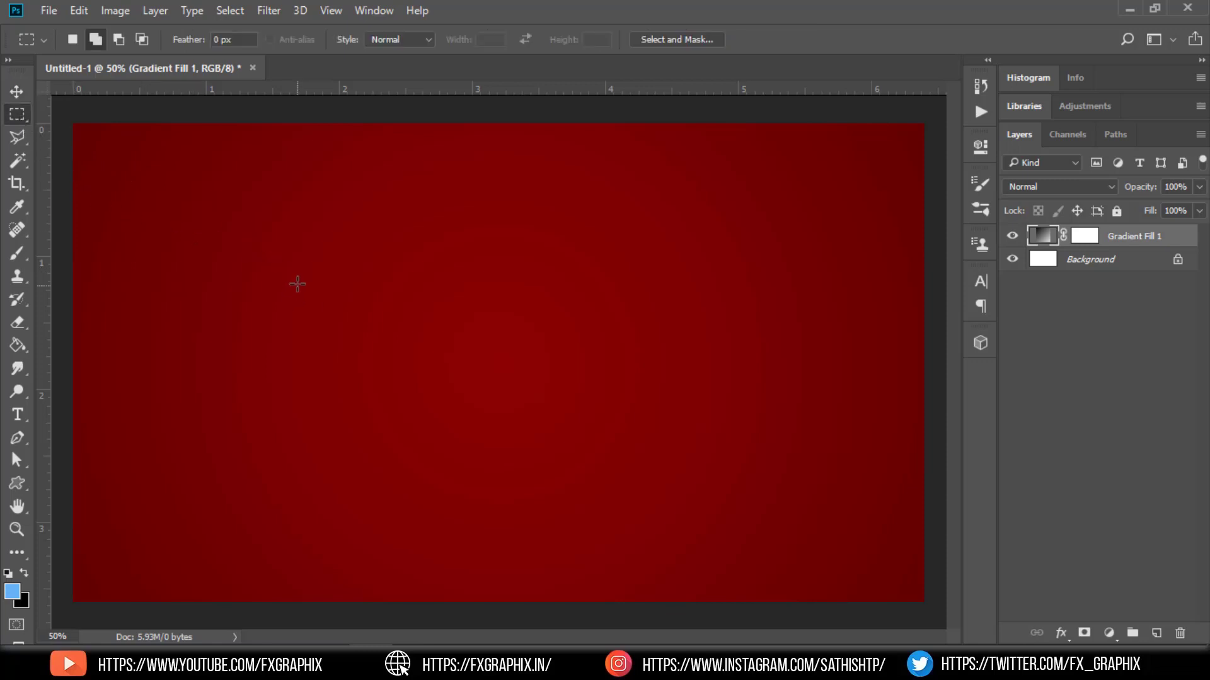
drag(292, 278, 483, 468)
drag(352, 400, 302, 389)
click(12, 591)
text(ffffff)
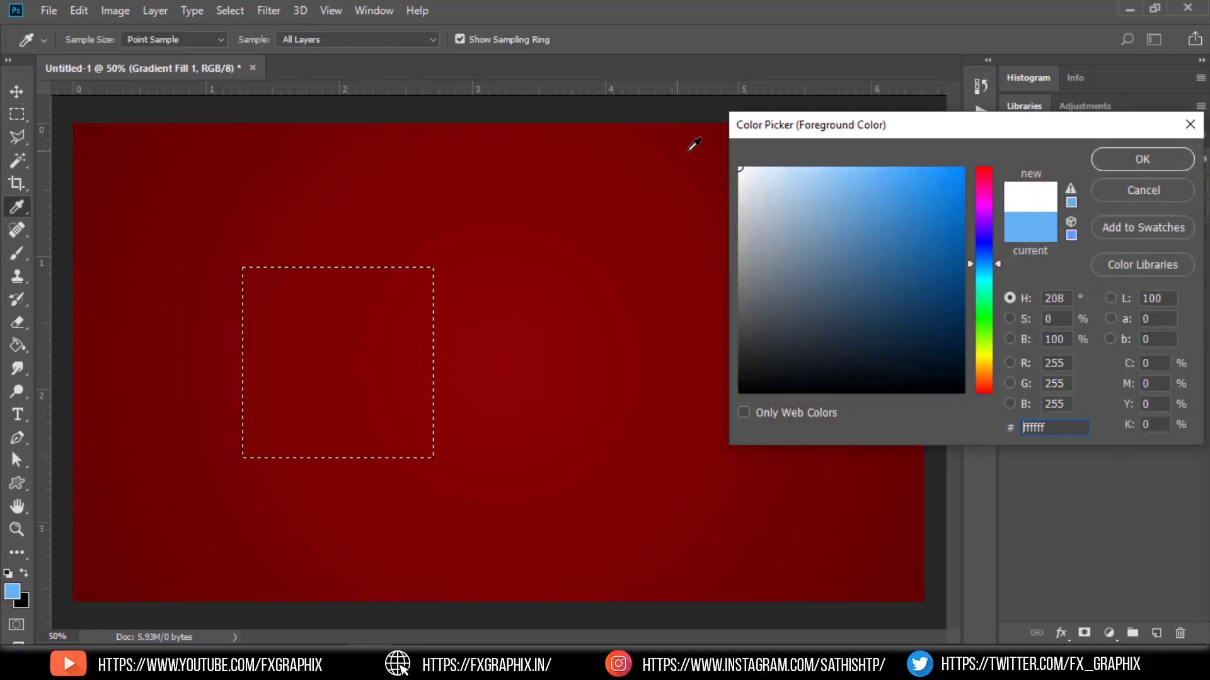
click(1102, 159)
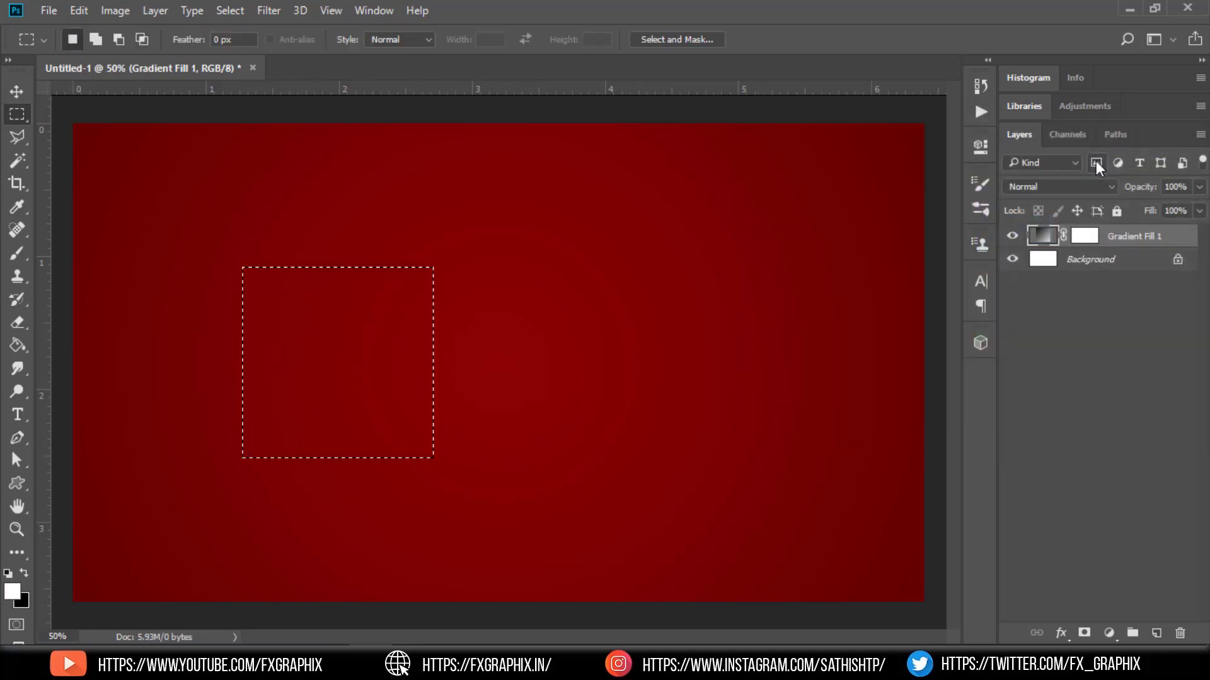
Step: Fill the square selection with white on a new Layer 1, then deselect
key(ctrl+alt+BackSpace)
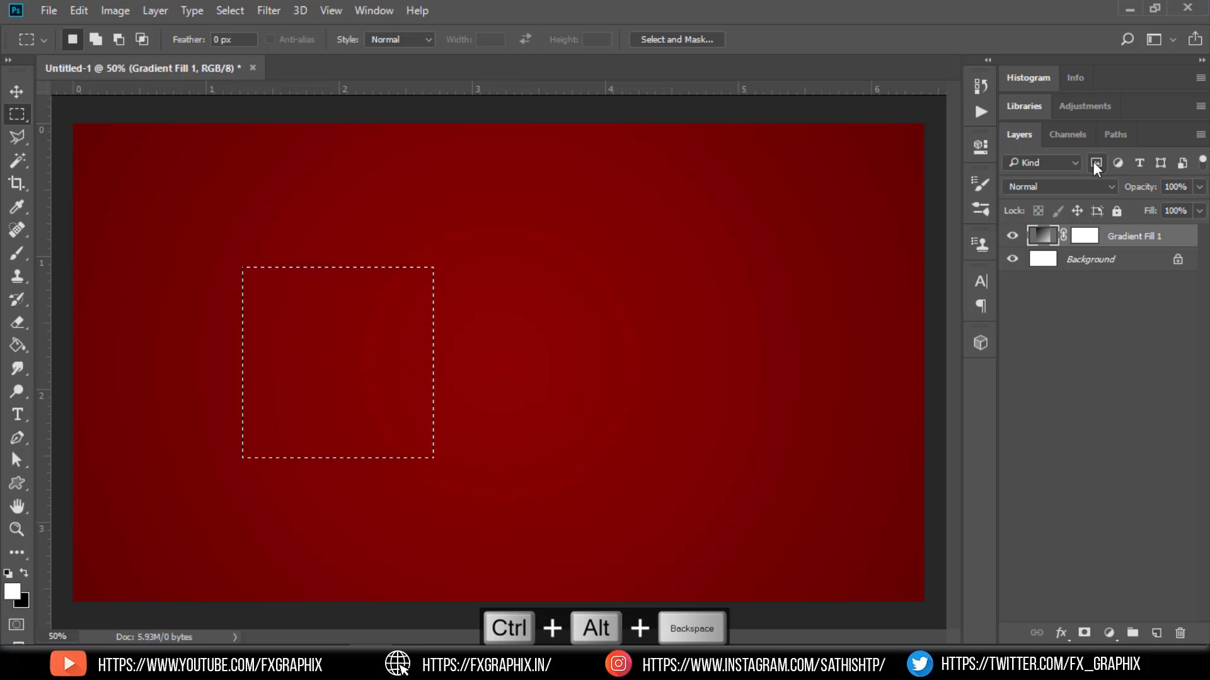
key(ctrl+z)
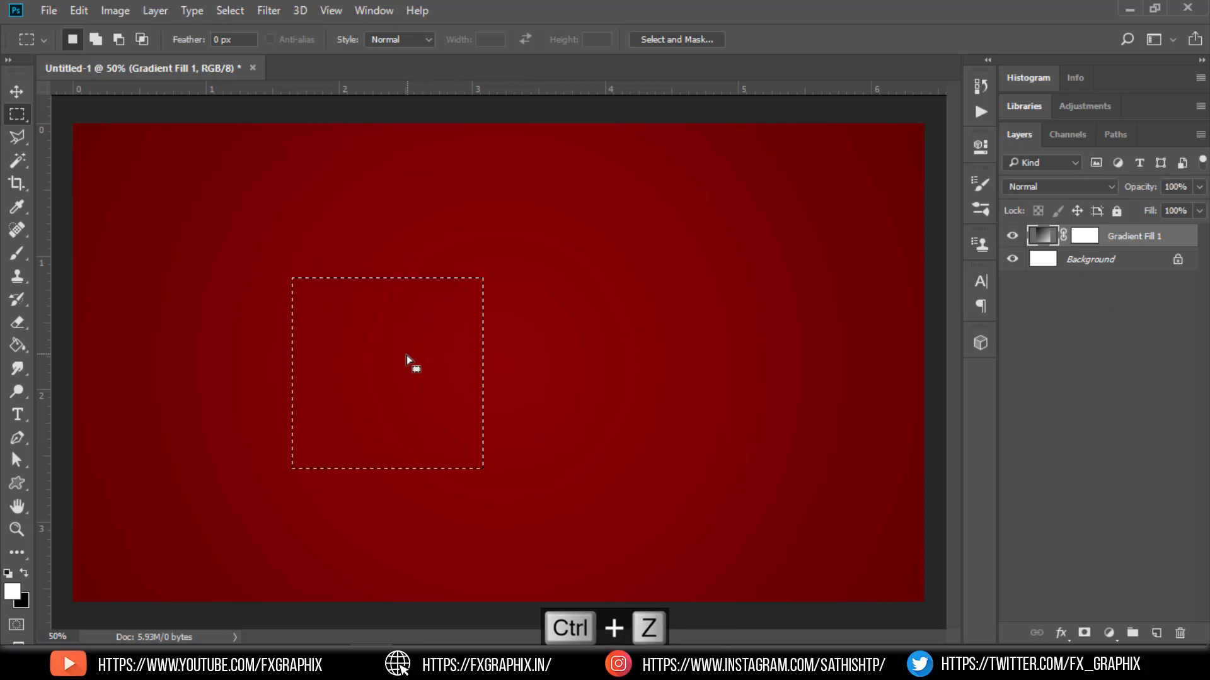
drag(404, 356, 341, 354)
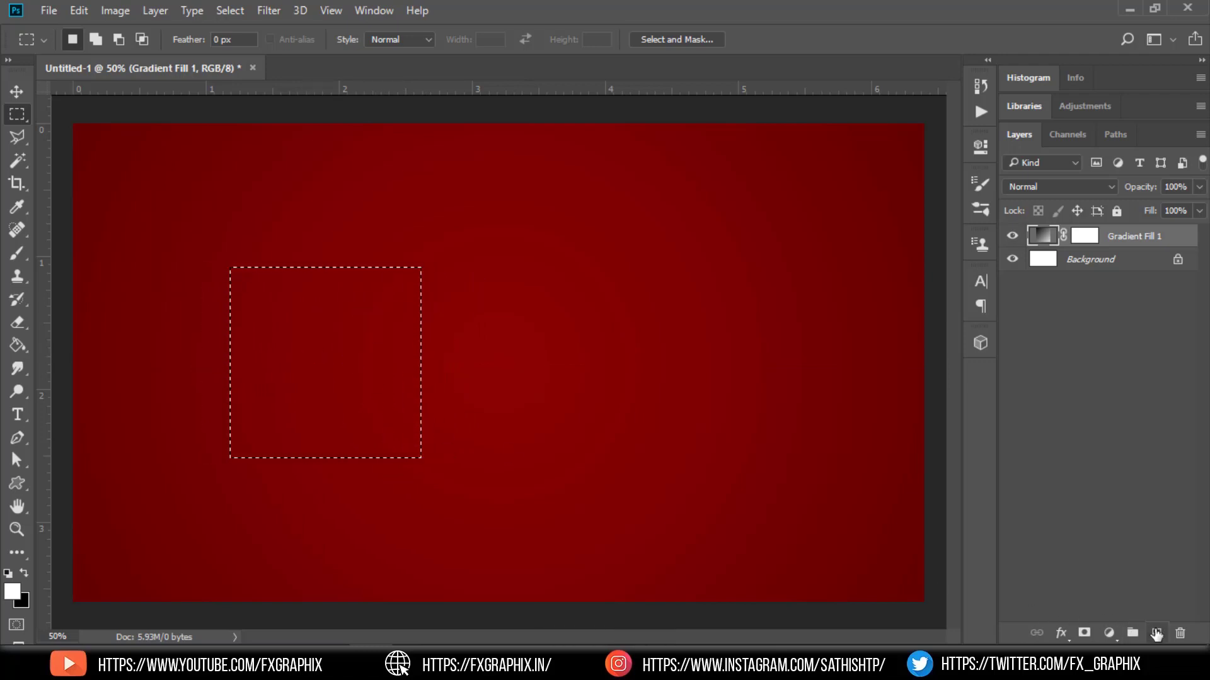
click(1156, 632)
key(ctrl+alt+BackSpace)
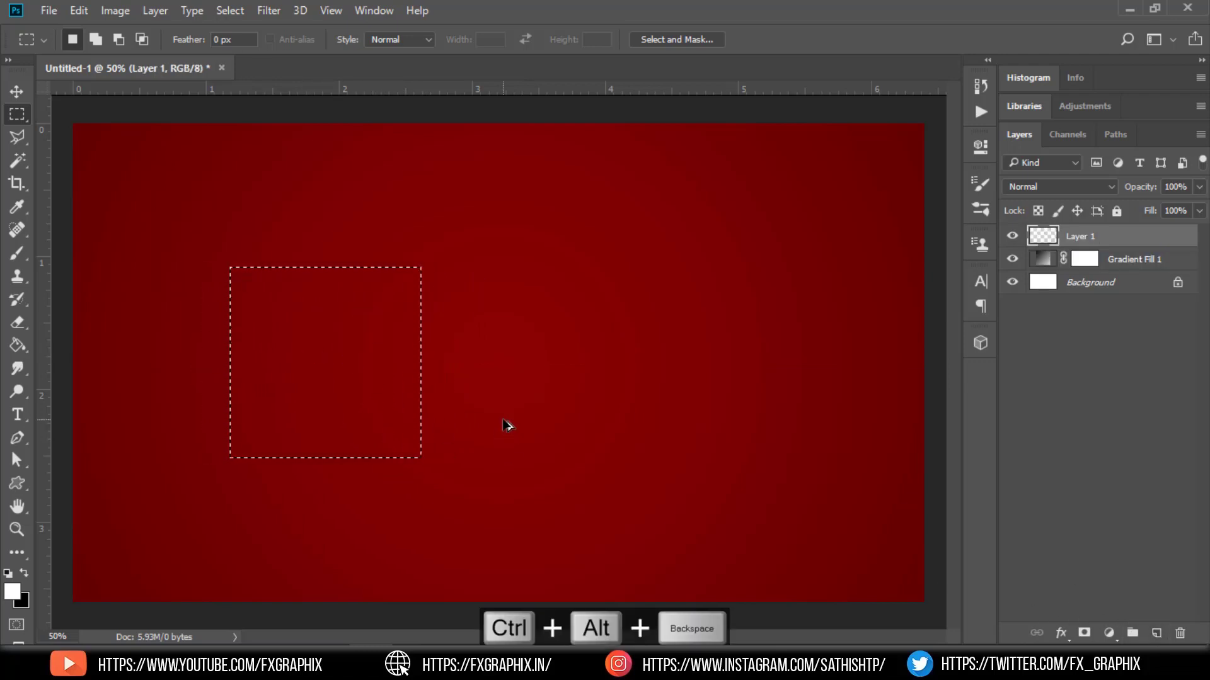
key(ctrl+d)
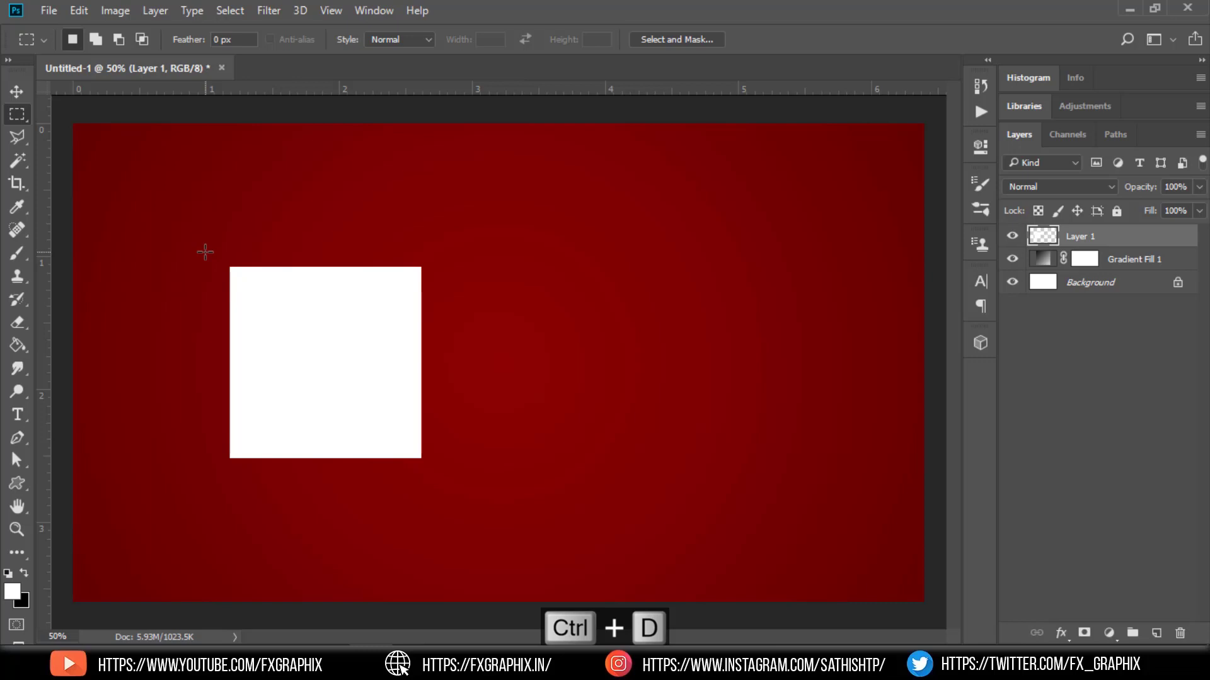
Step: Duplicate the white square to its right and stretch the copy into a wide rectangle
key(v)
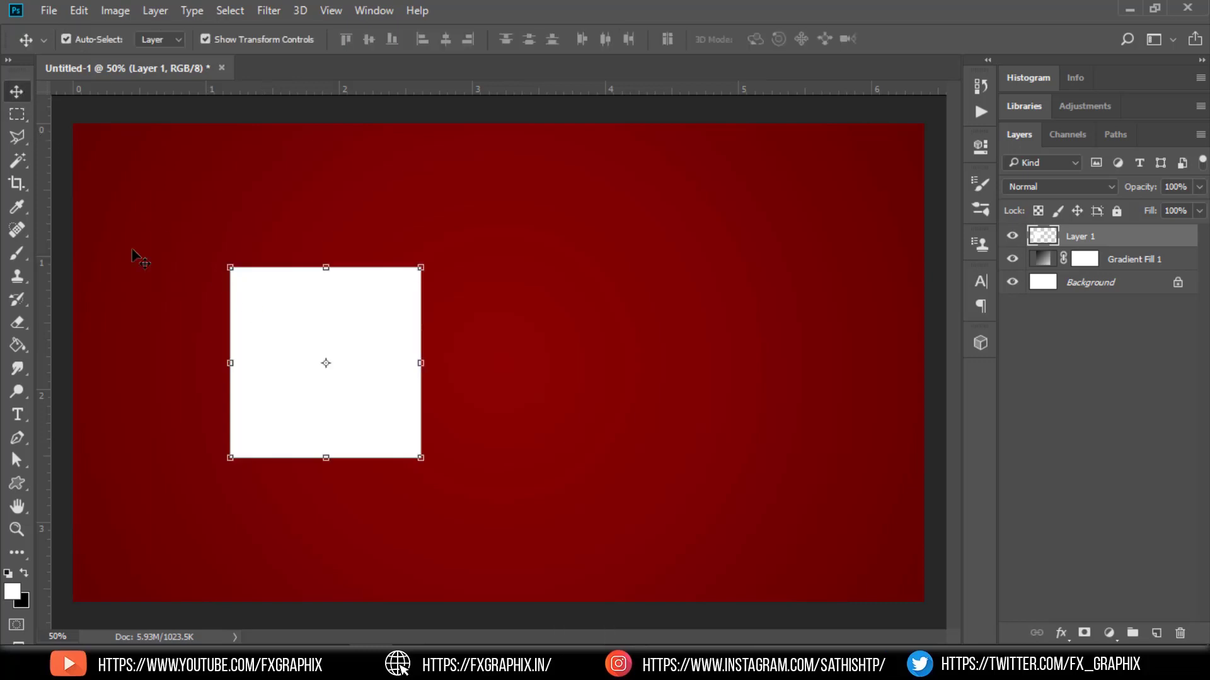
key(alt)
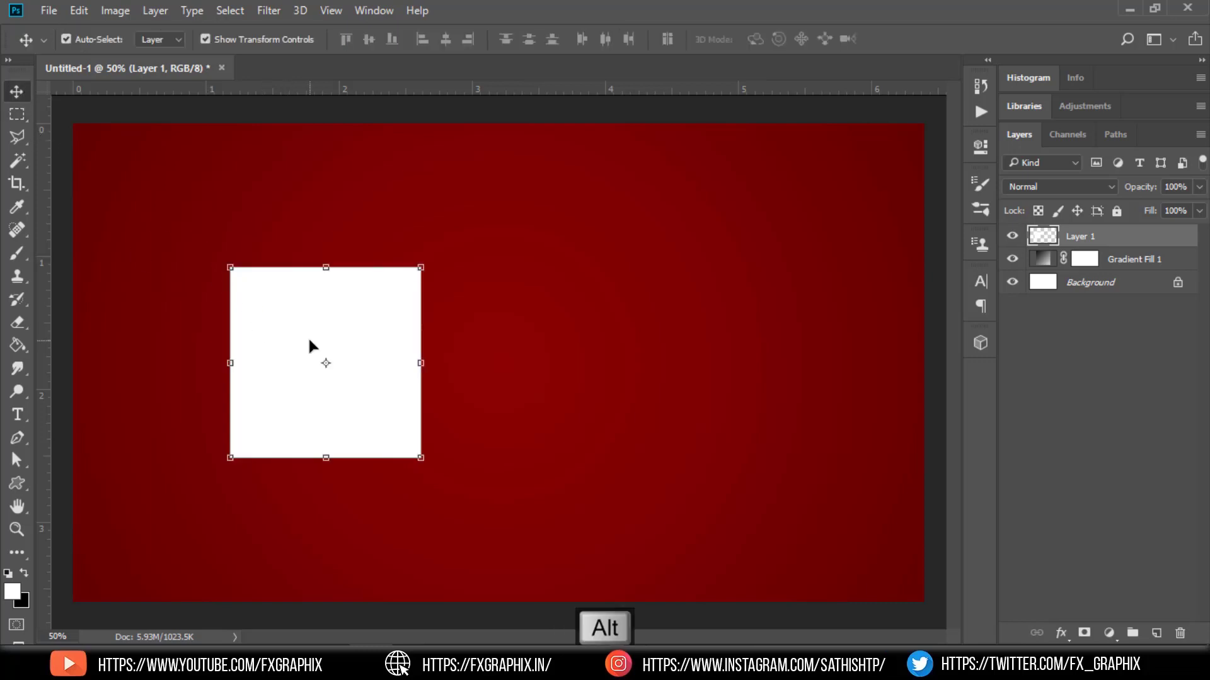
drag(309, 351, 515, 350)
key(ctrl+t)
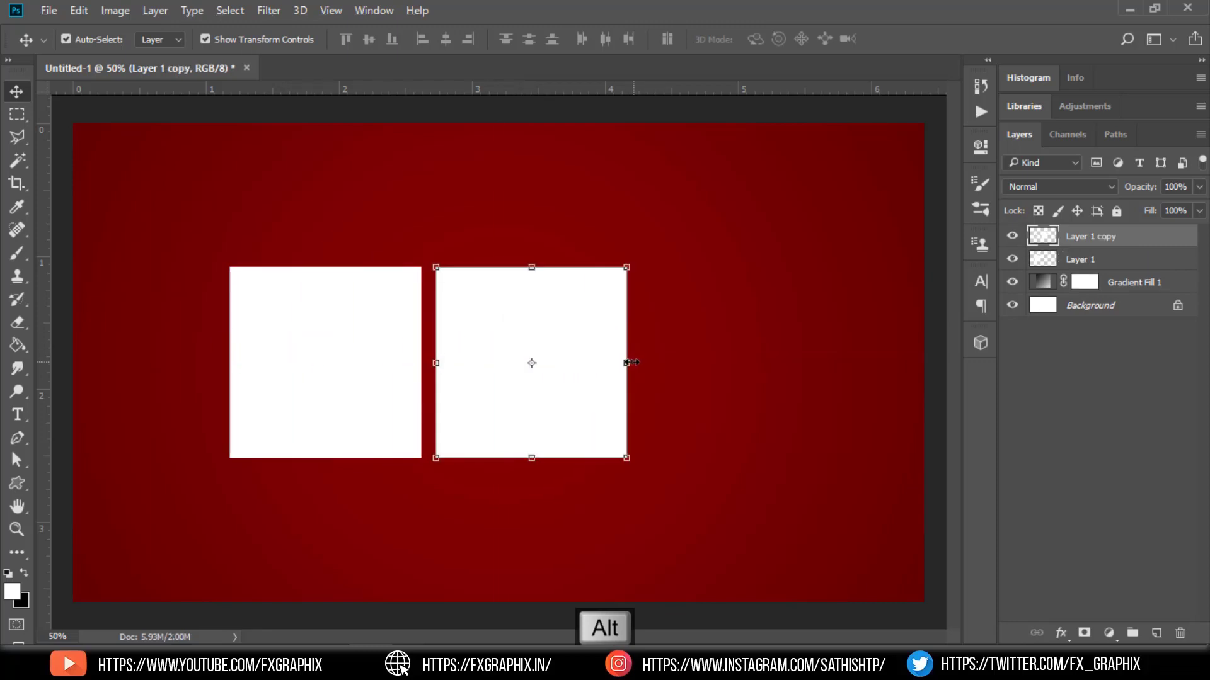
drag(627, 363, 839, 364)
key(Return)
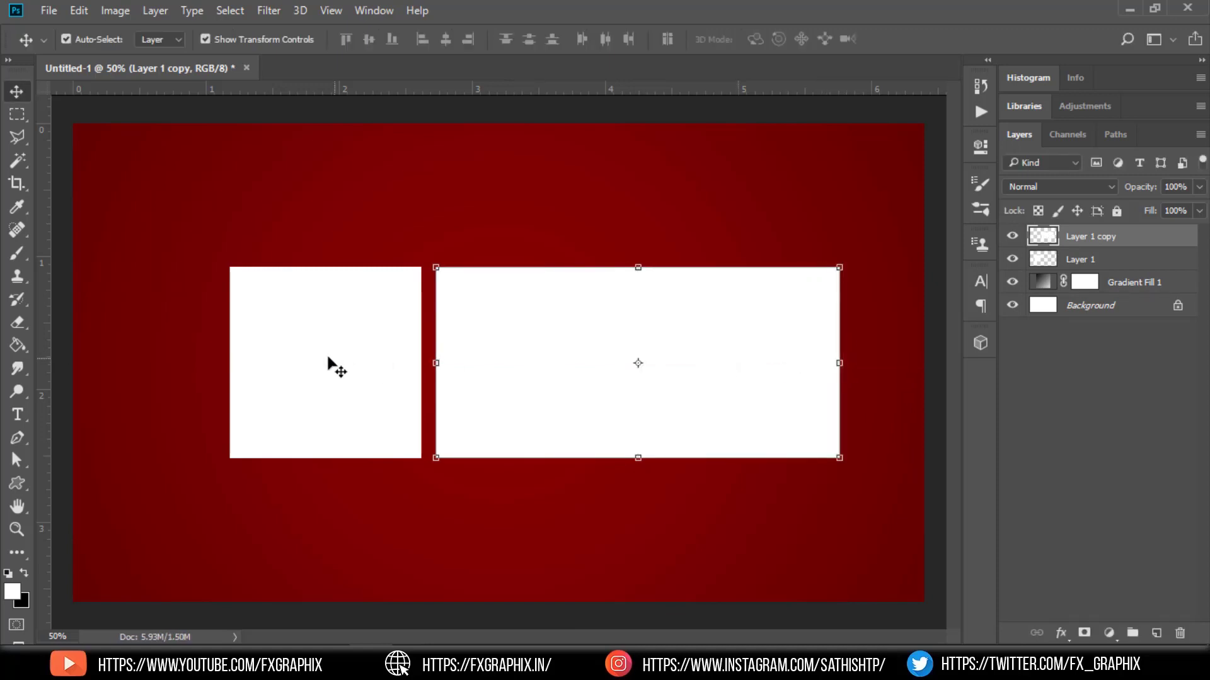
Step: Shift the square and the wide rectangle left together
shift+click(335, 361)
drag(547, 381, 521, 379)
click(587, 113)
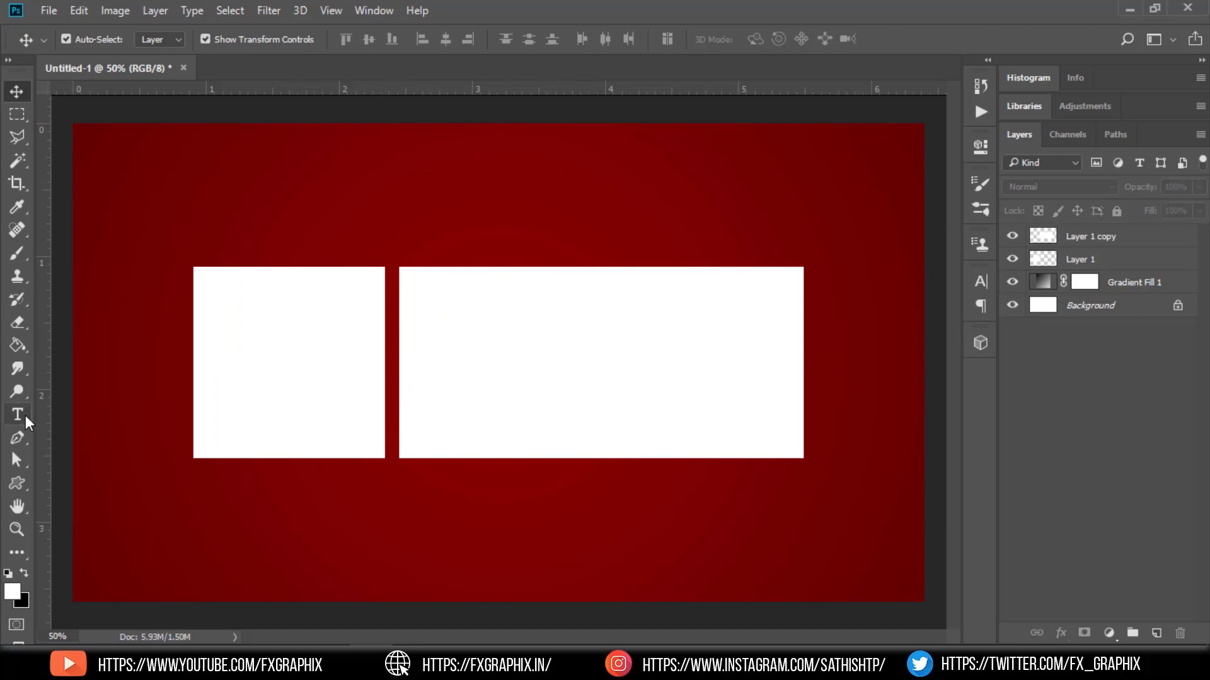
Step: Delete the middle of the Layer 1 copy rectangle, leaving thin white bars at its top and bottom
click(17, 114)
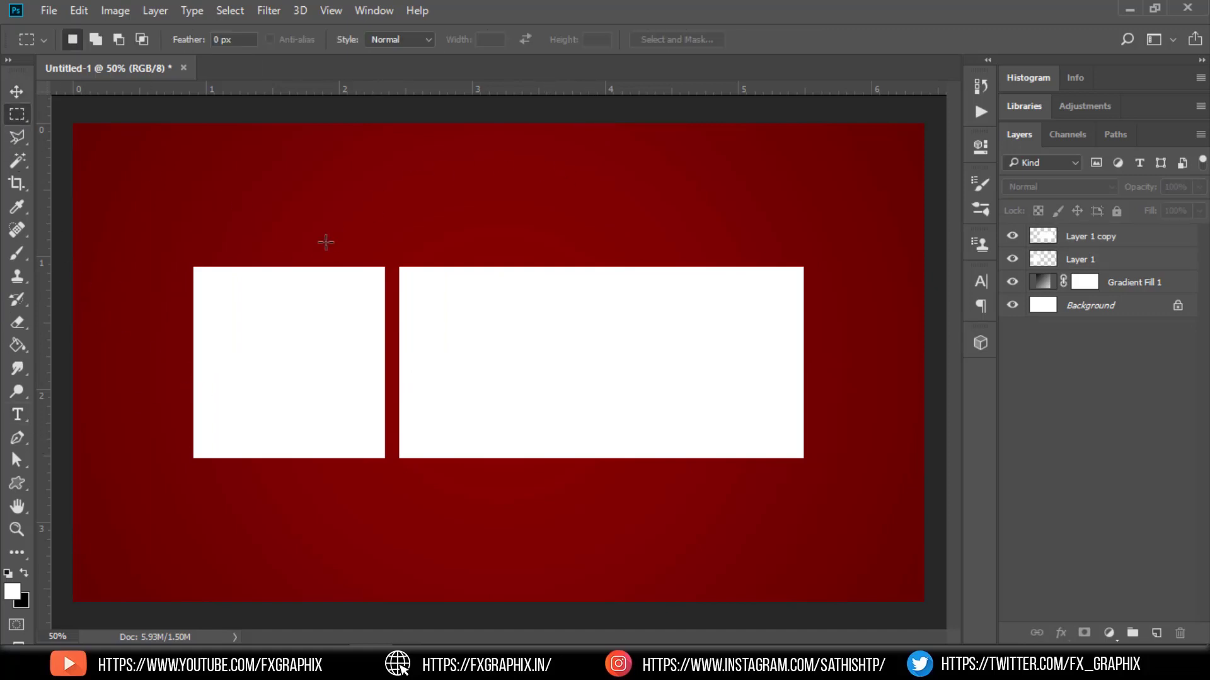
drag(389, 274, 824, 449)
key(Delete)
click(1096, 246)
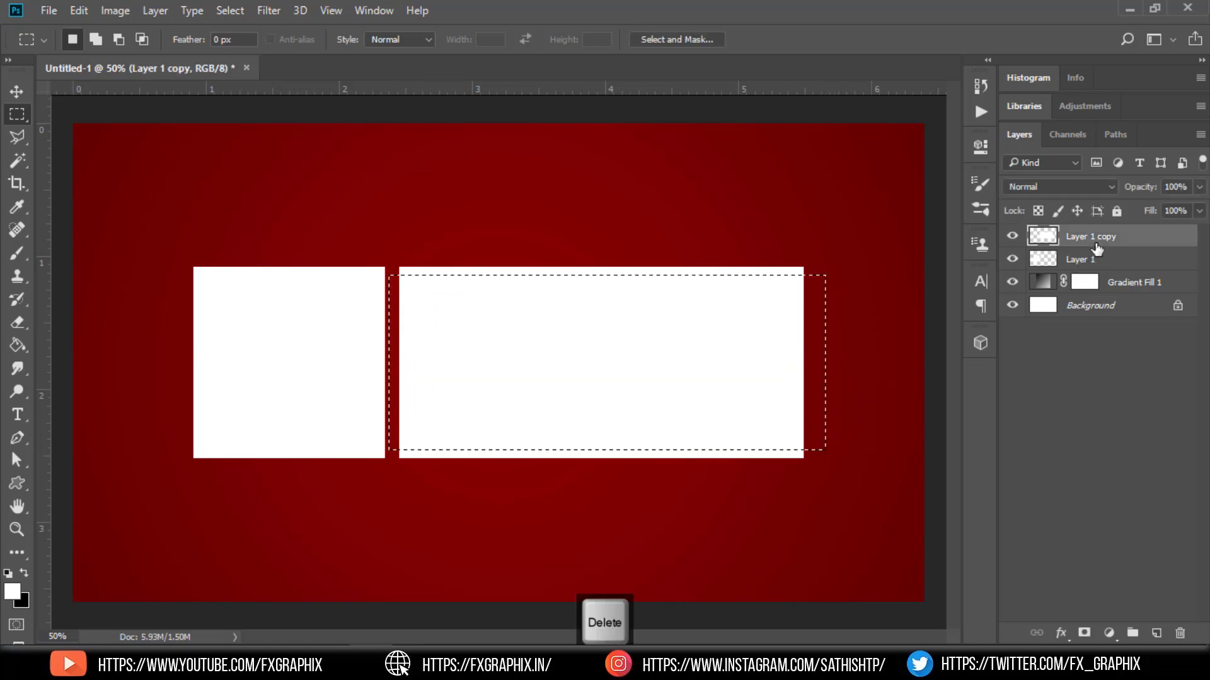
key(Delete)
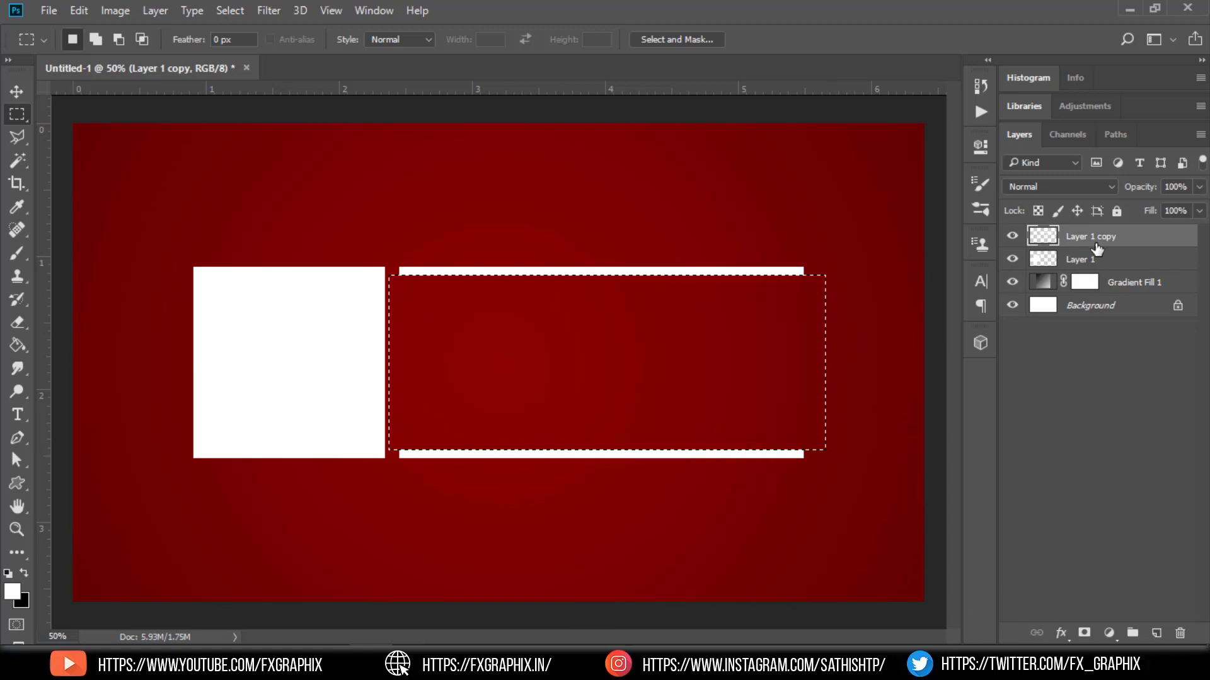
key(ctrl+d)
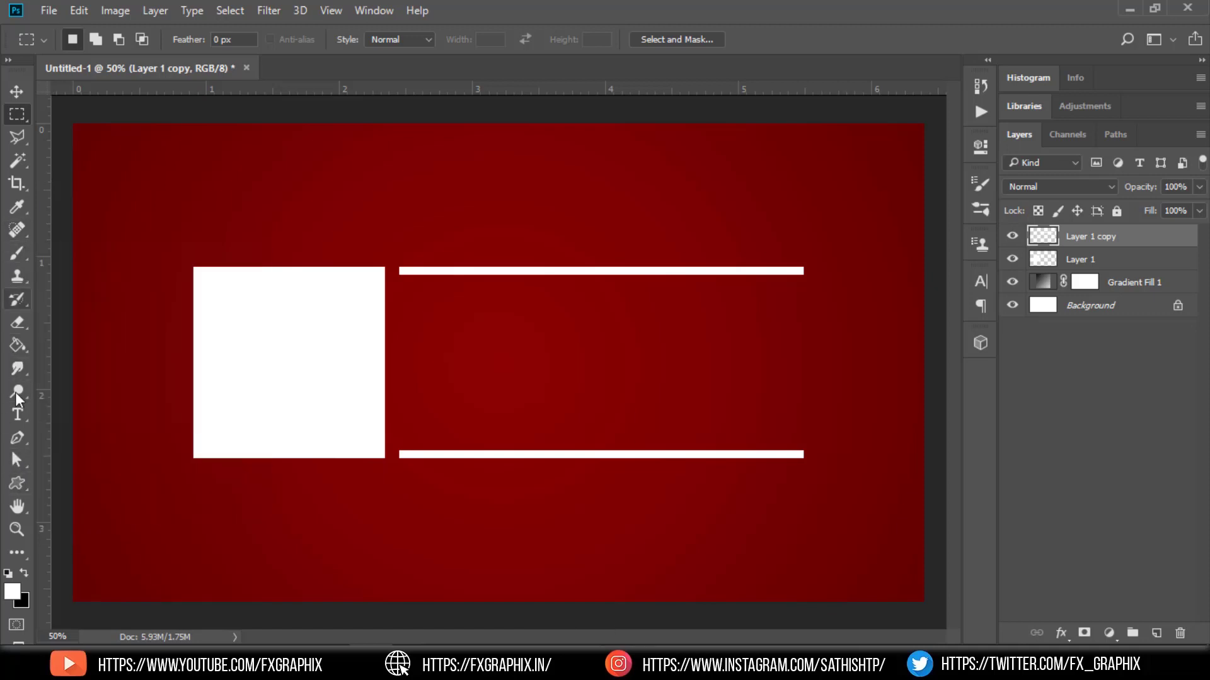
Step: Type 'FX' between the white bars and set it in Impact Regular
click(454, 373)
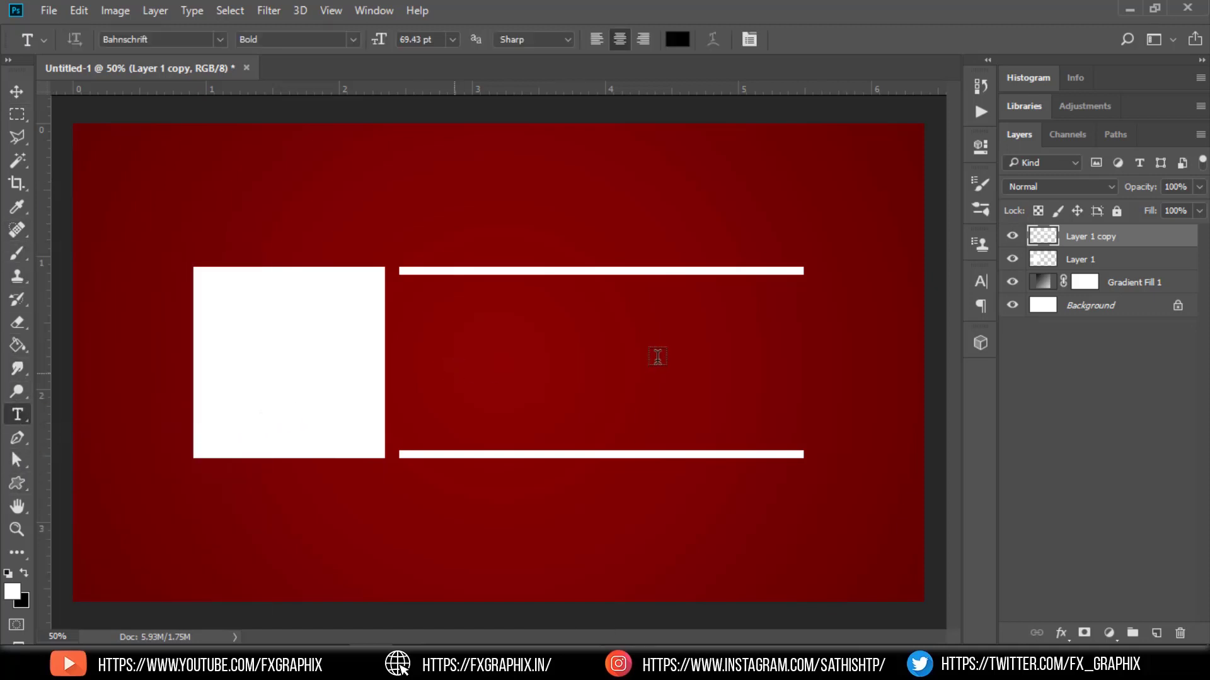
text(FX)
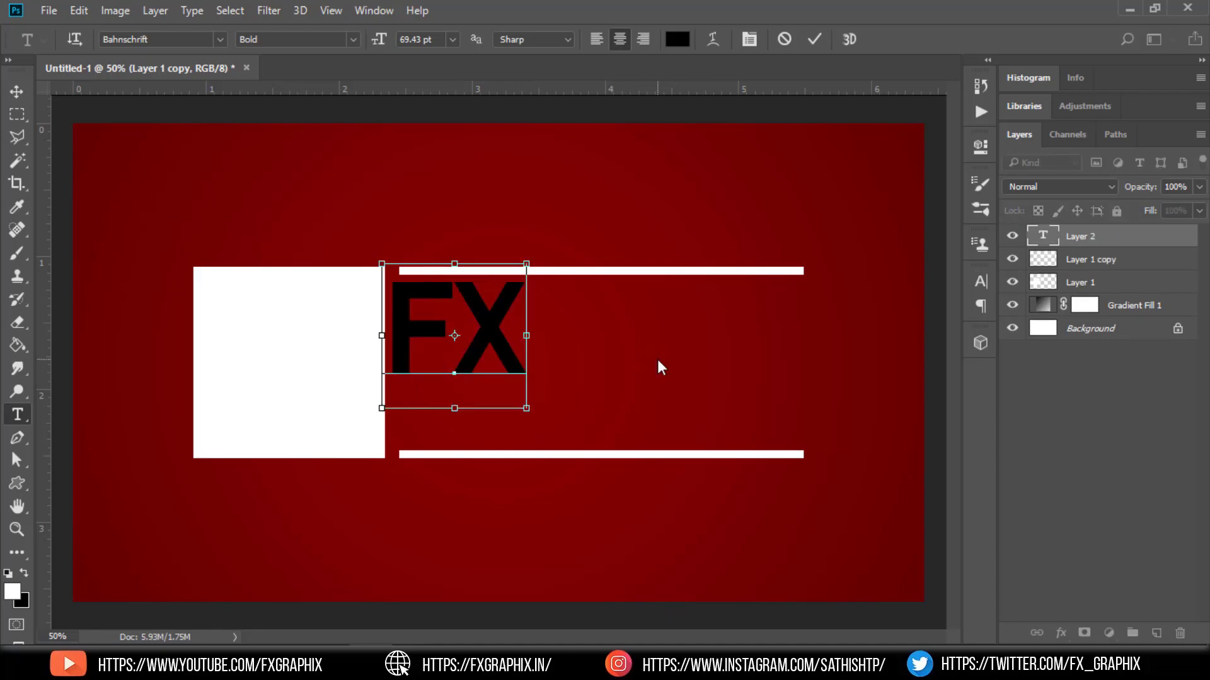
key(ctrl+a)
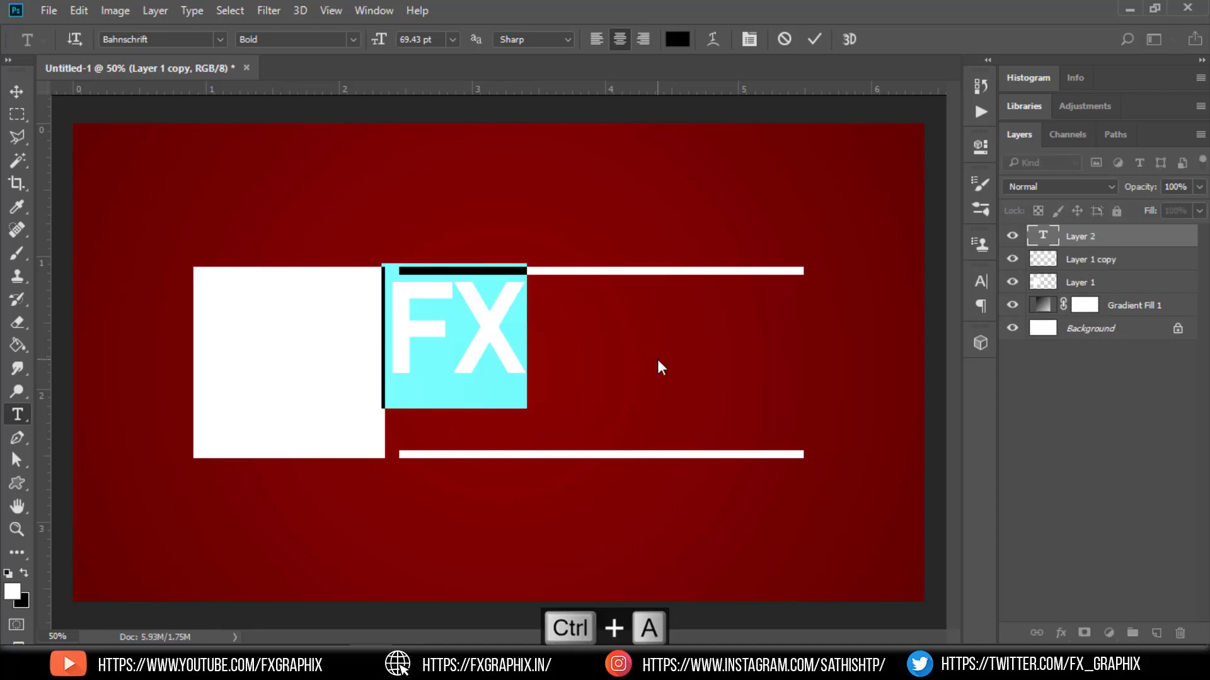
click(982, 285)
click(165, 39)
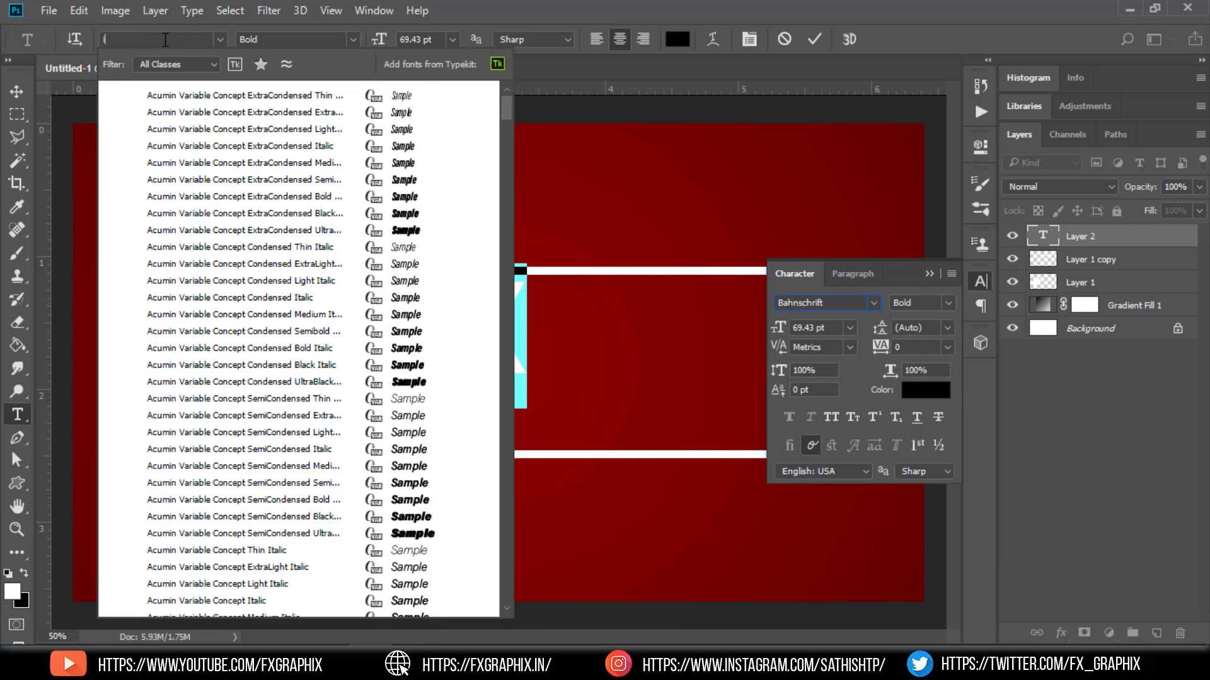
text(im)
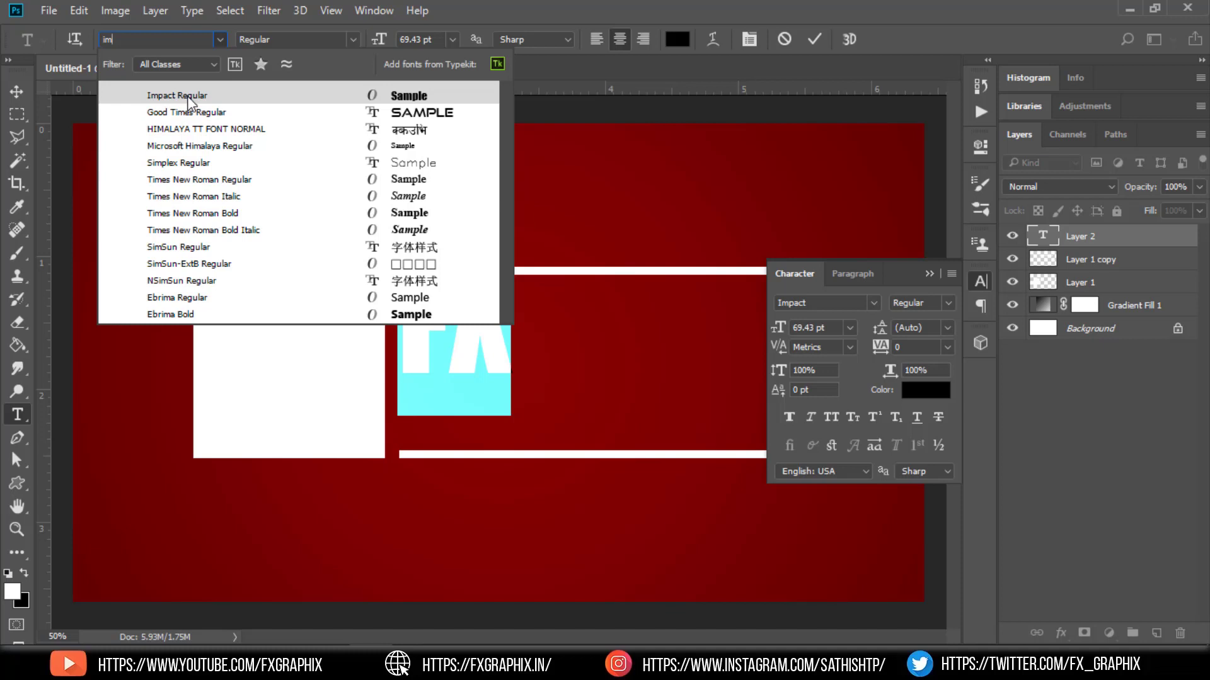
click(187, 101)
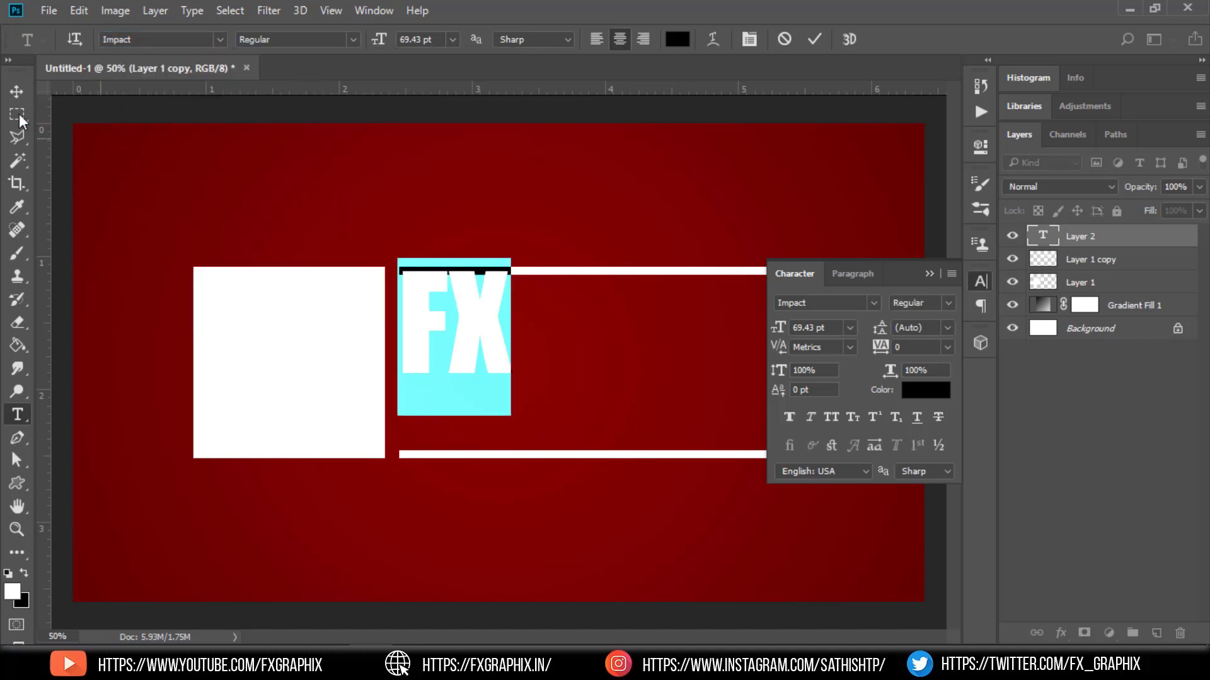
Step: Move FX onto the white square and scale it to about 113.29 pt so it fills it
click(16, 91)
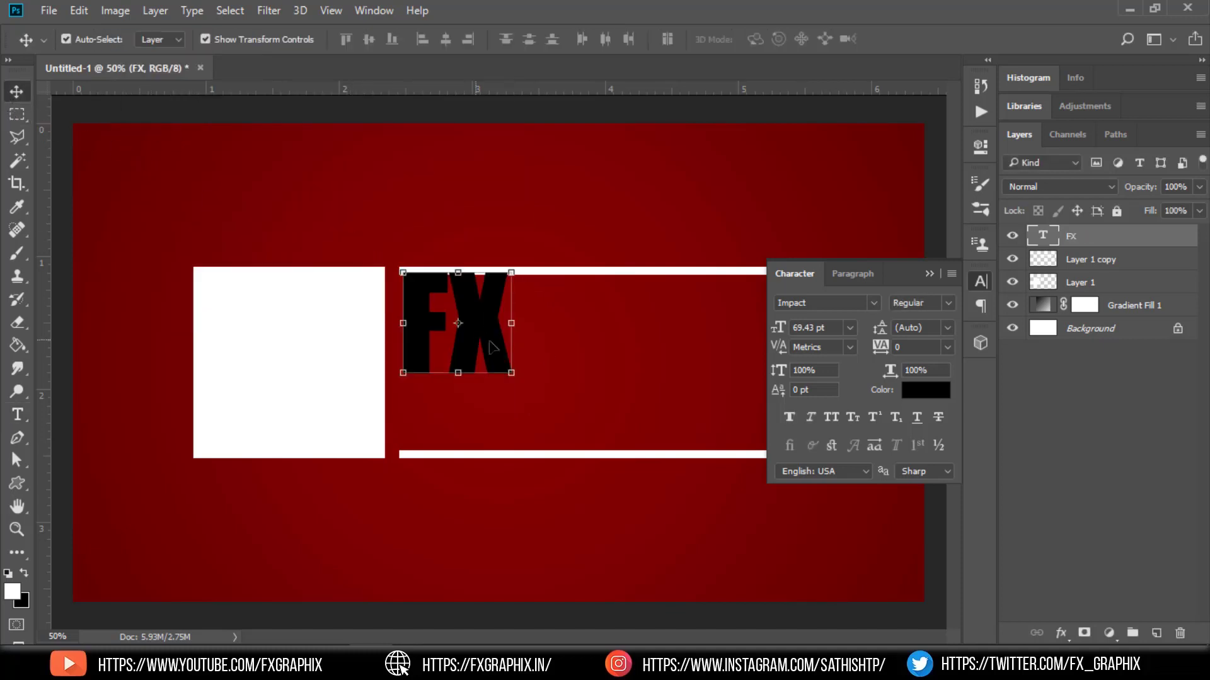
drag(498, 342, 302, 350)
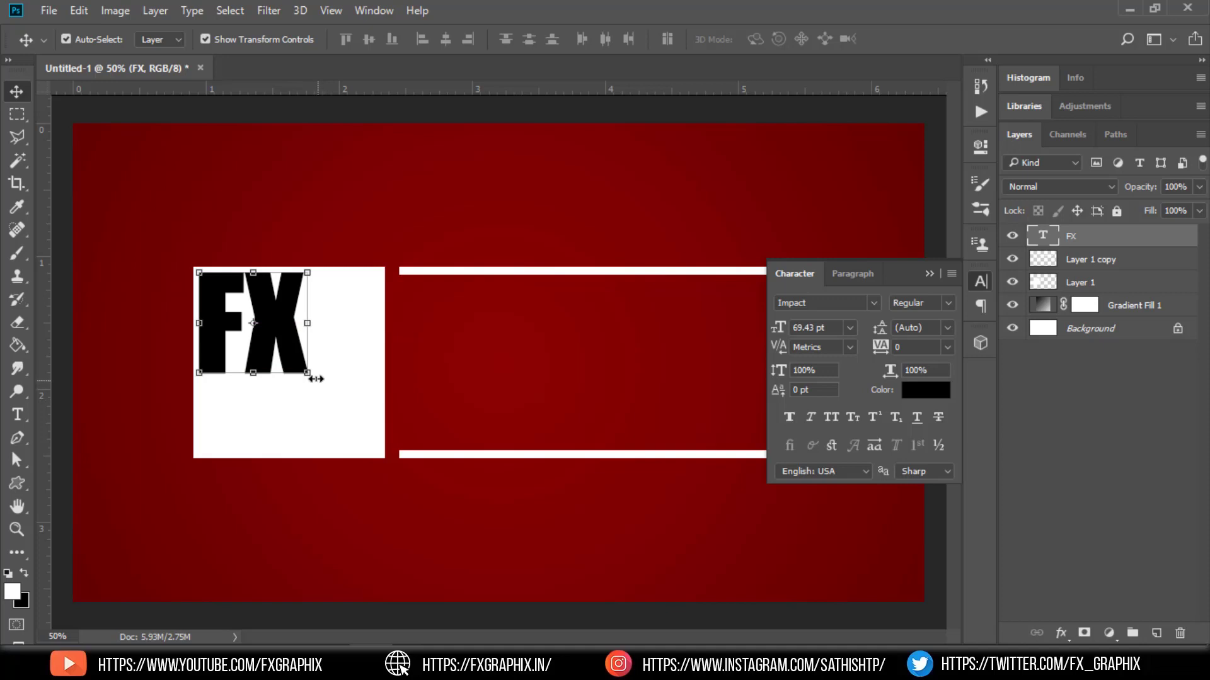
key(ctrl+t)
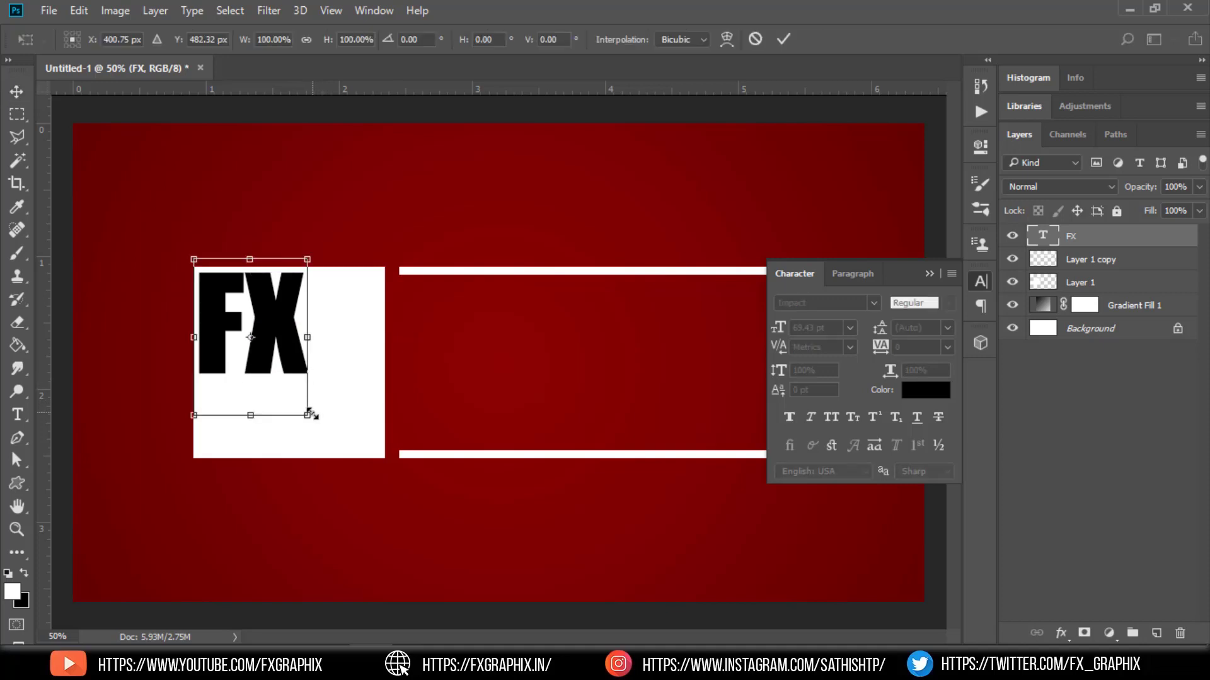
drag(308, 415, 380, 517)
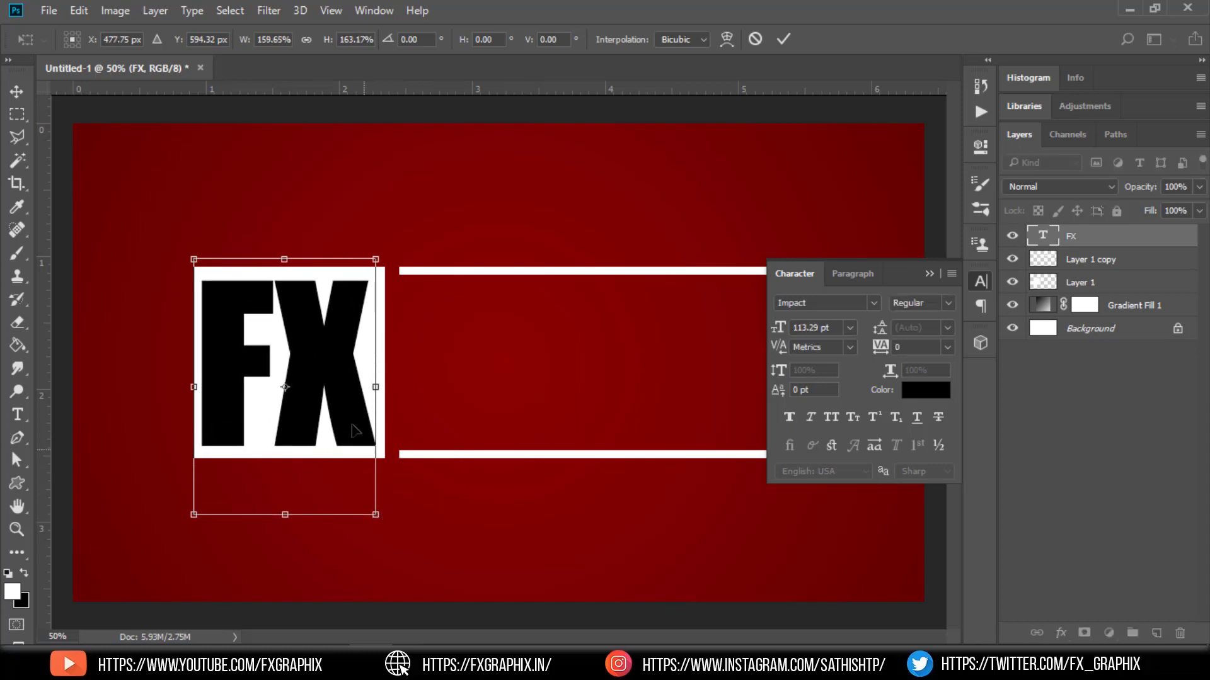
drag(355, 412, 355, 408)
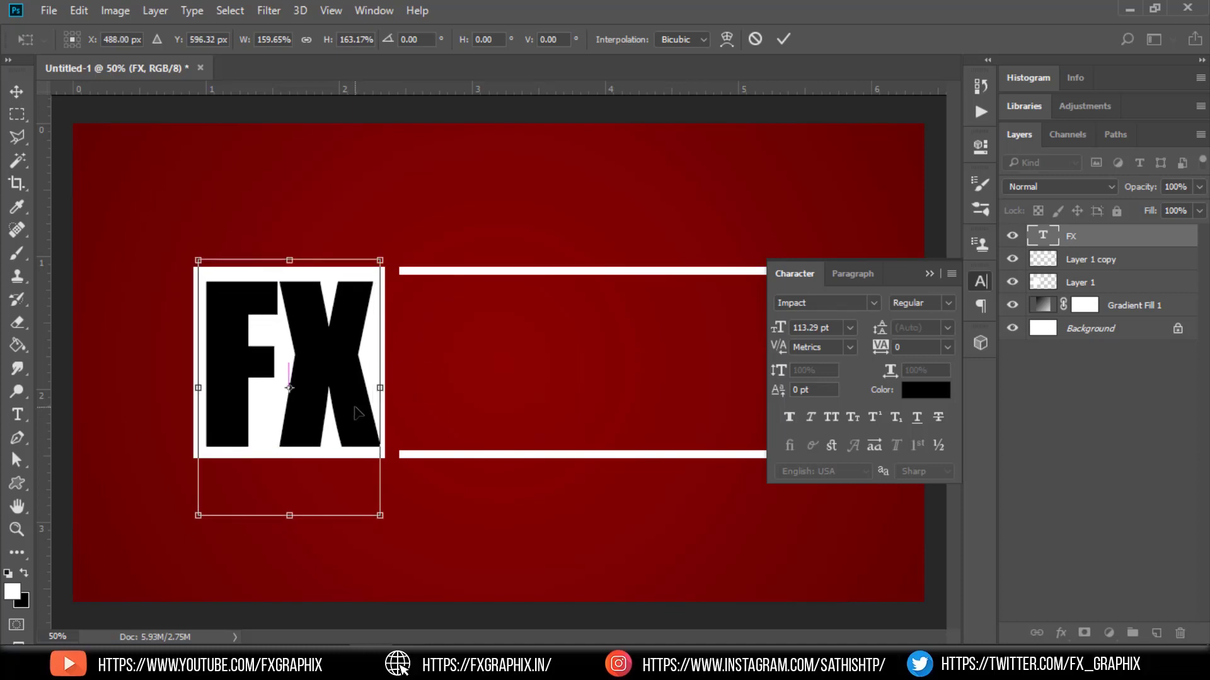
key(Return)
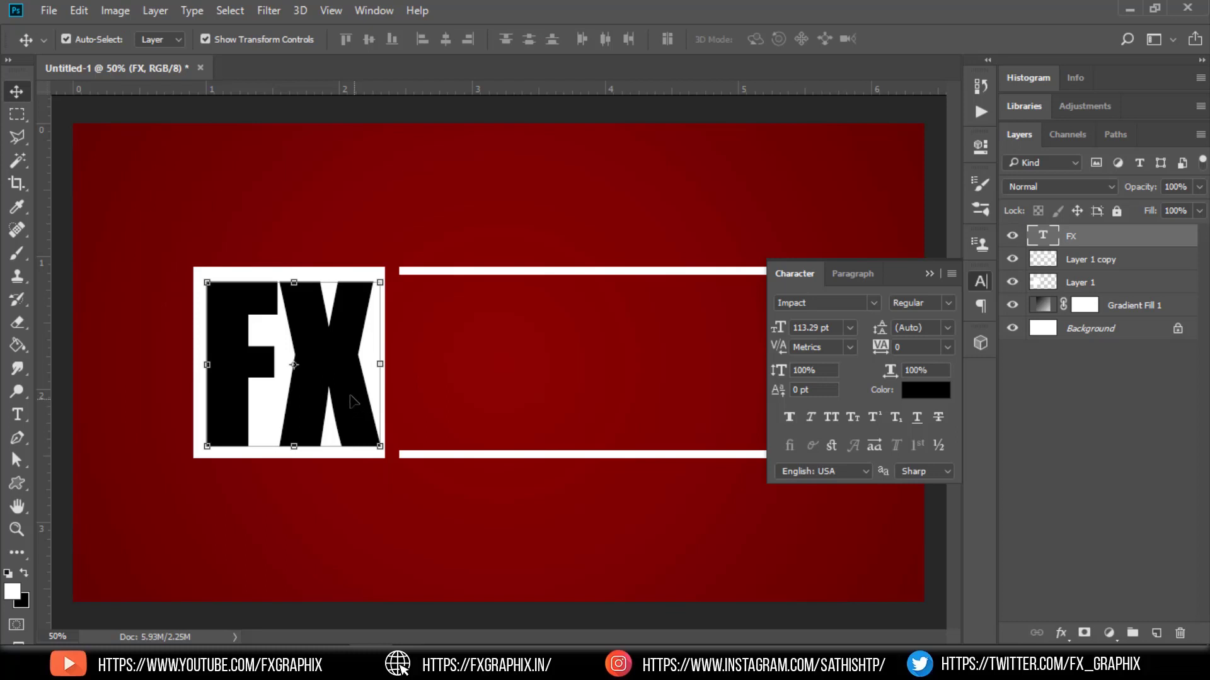
click(927, 275)
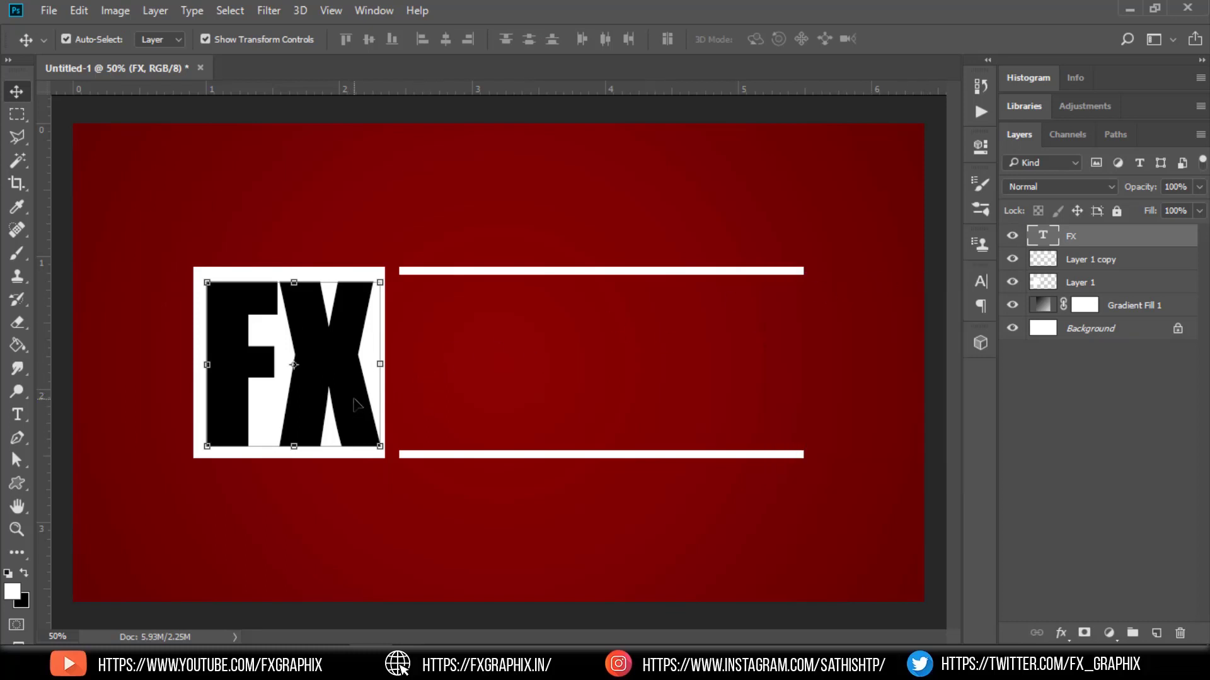
Step: Duplicate FX to the right, retype it as GRAPHIX, and scale it to fit between the bars
drag(356, 405, 586, 409)
double_click(449, 350)
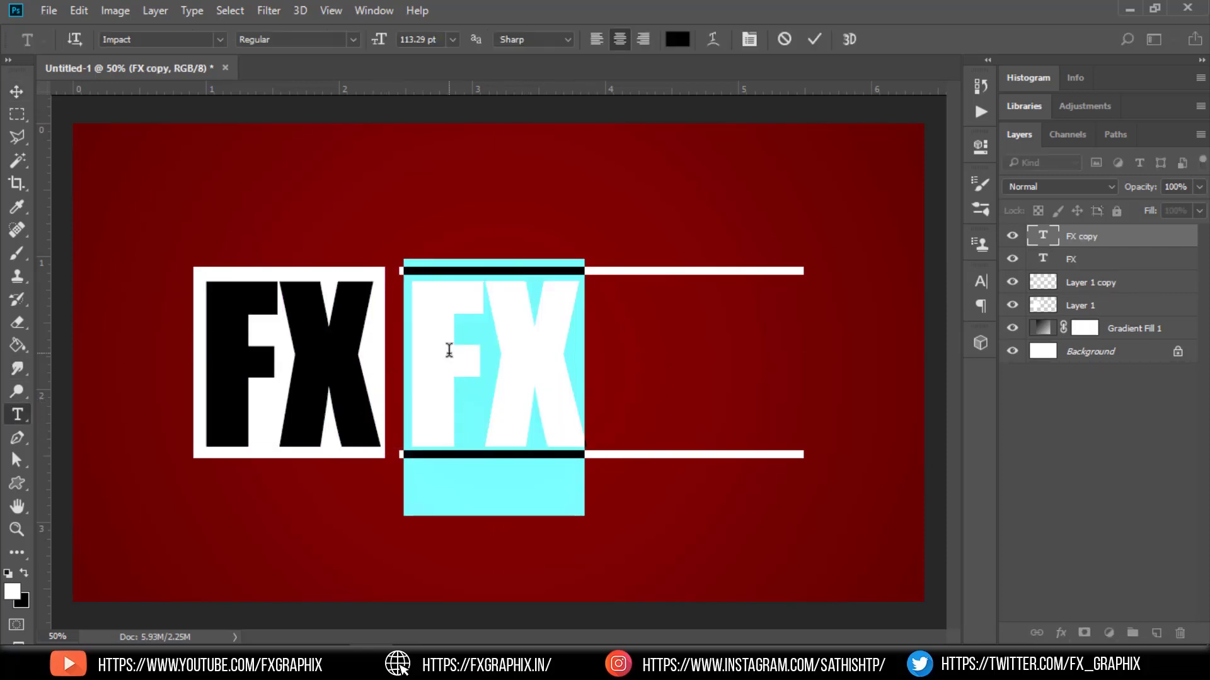
text(GRAPHIX)
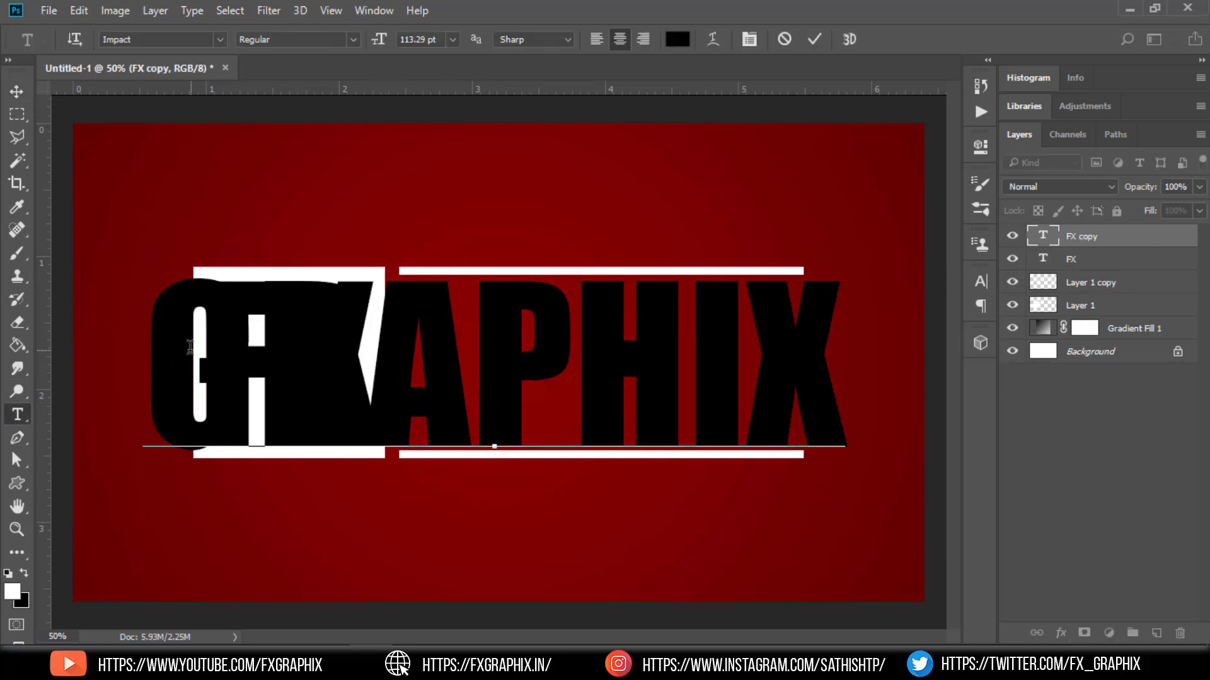
key(ctrl+Return)
key(ctrl+t)
key(ctrl+z)
drag(142, 388, 400, 388)
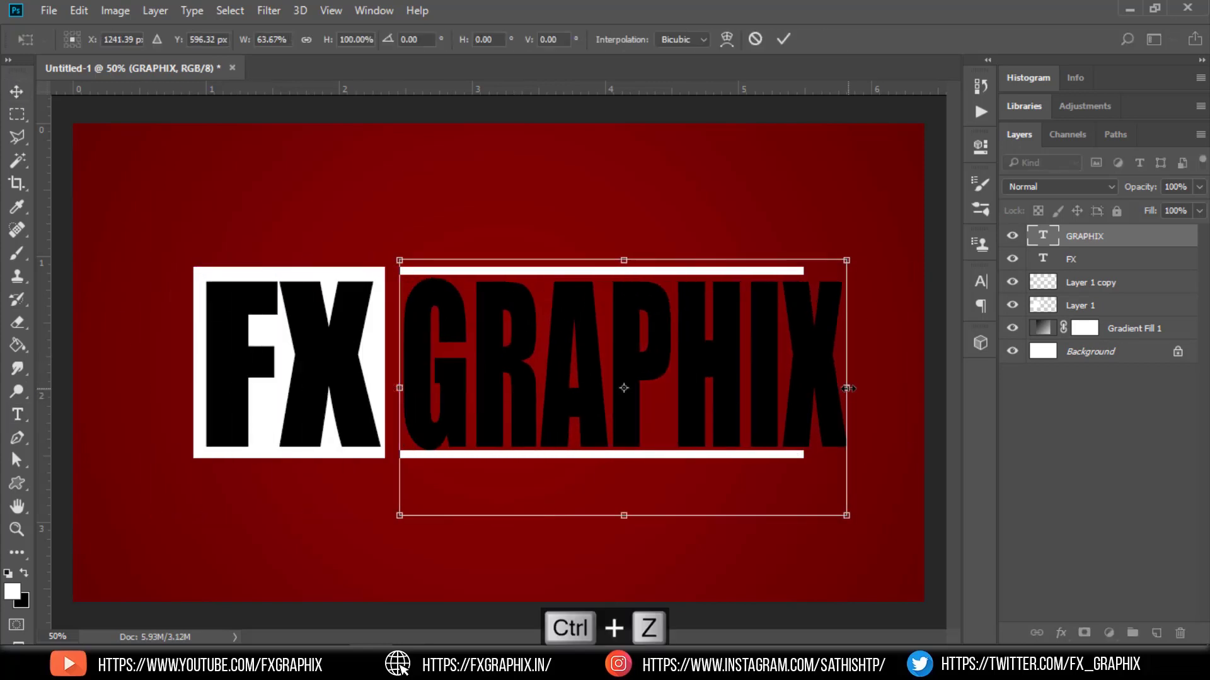
key(Return)
Step: Stretch the Layer 1 copy bars rightward to span the GRAPHIX text
click(1090, 283)
key(ctrl+t)
drag(804, 363, 843, 363)
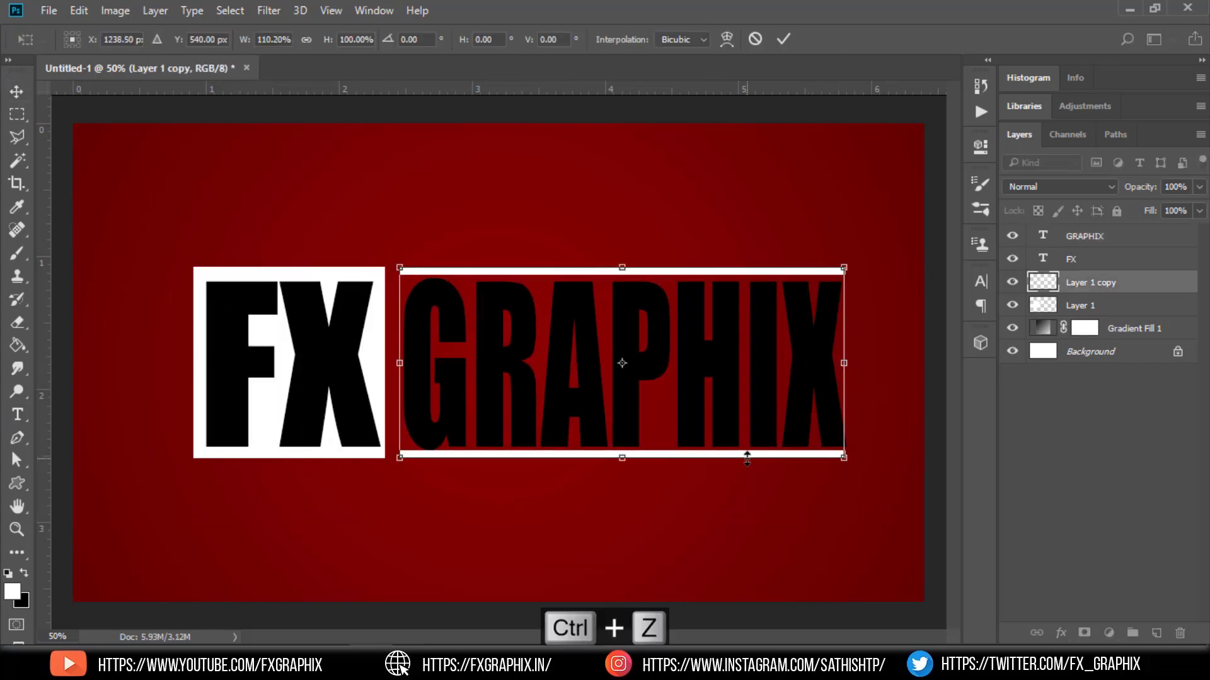
key(Return)
Step: Colour the GRAPHIX text white (ffffff) in the Character panel
click(777, 395)
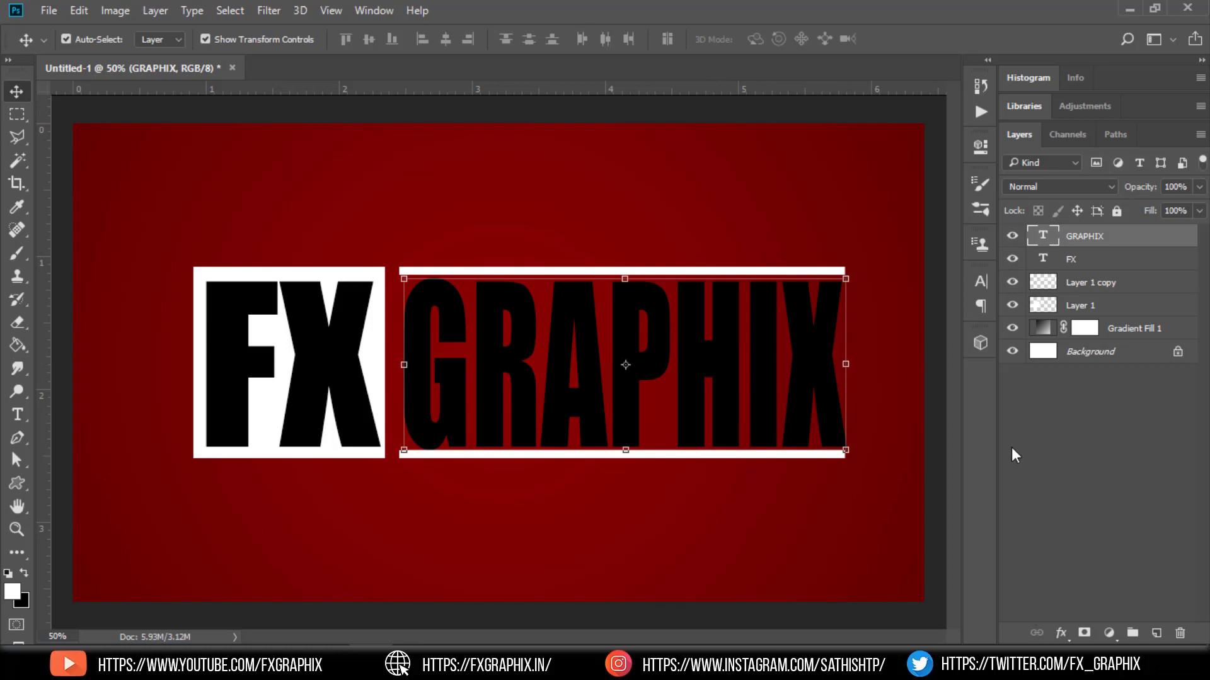
click(983, 283)
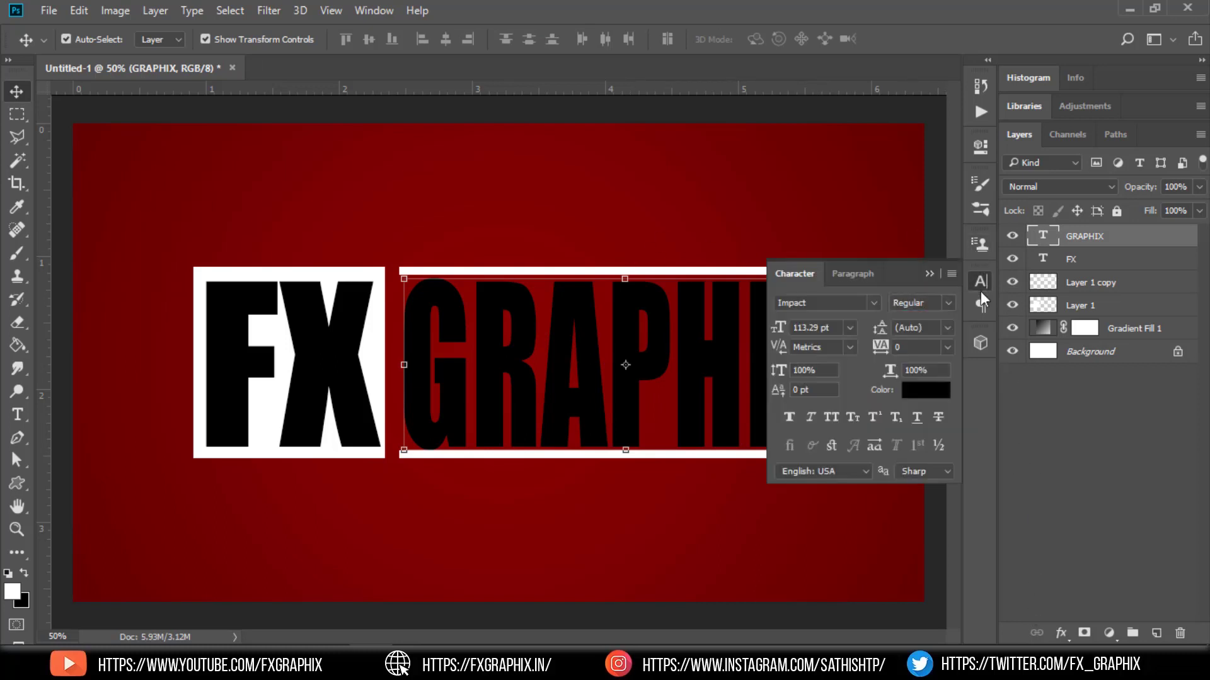
click(936, 393)
text(ffffff)
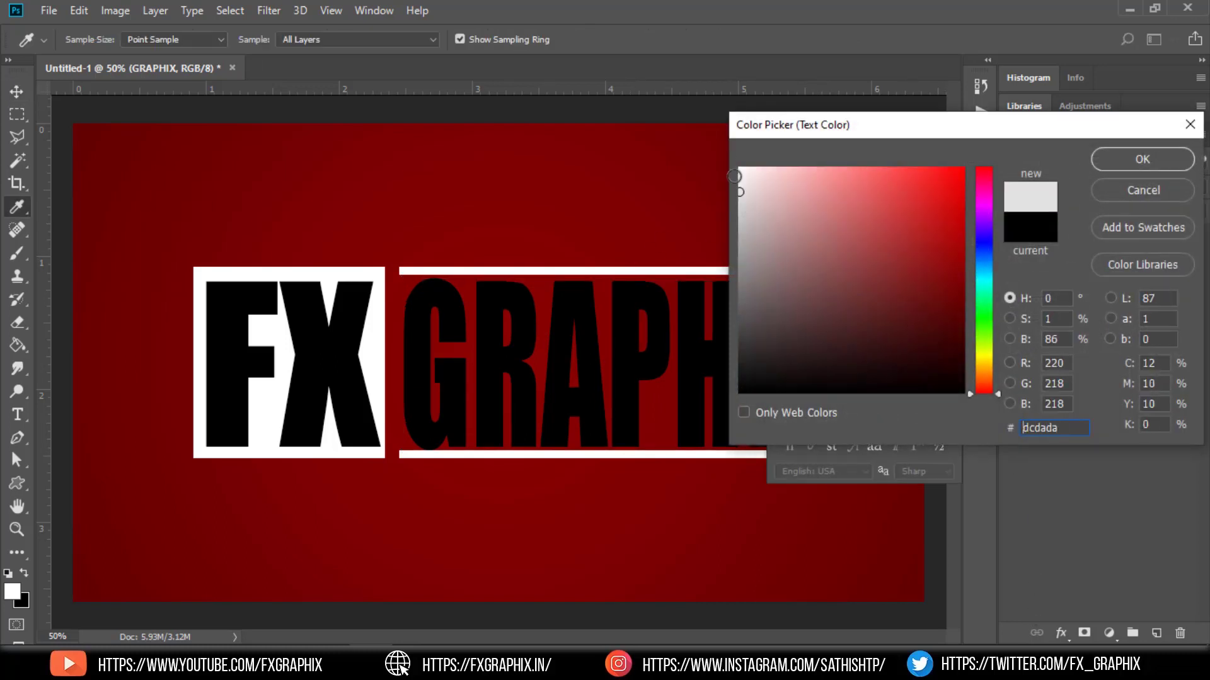
click(1146, 161)
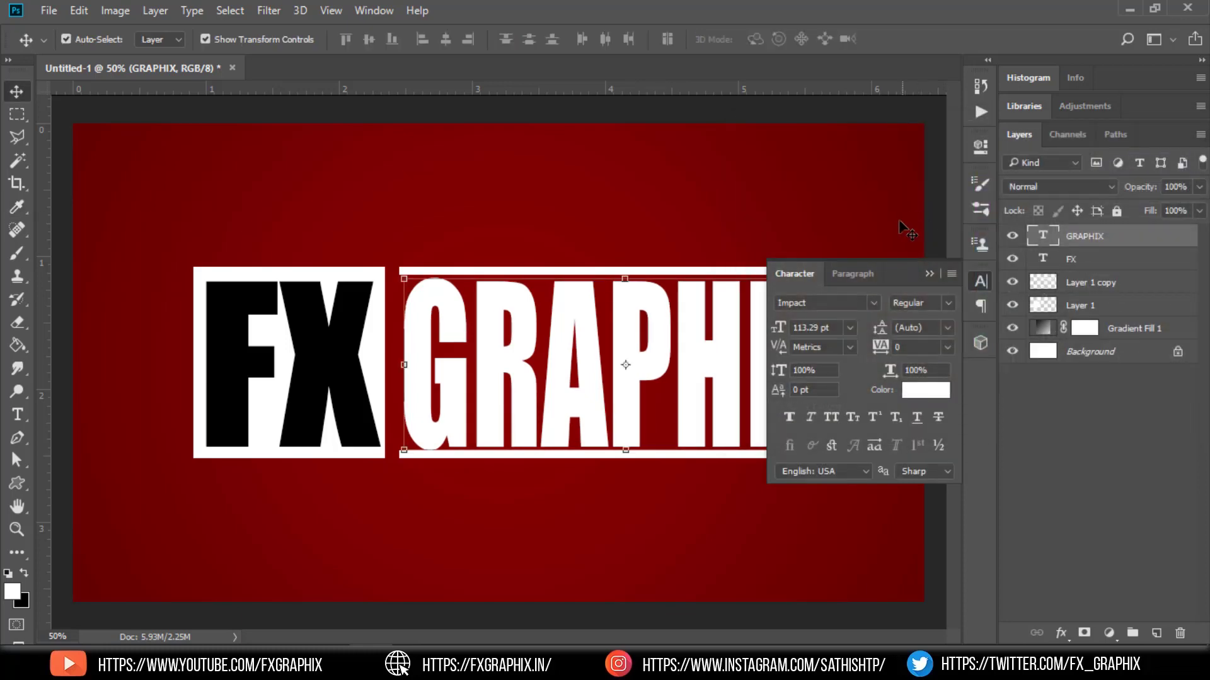
click(928, 273)
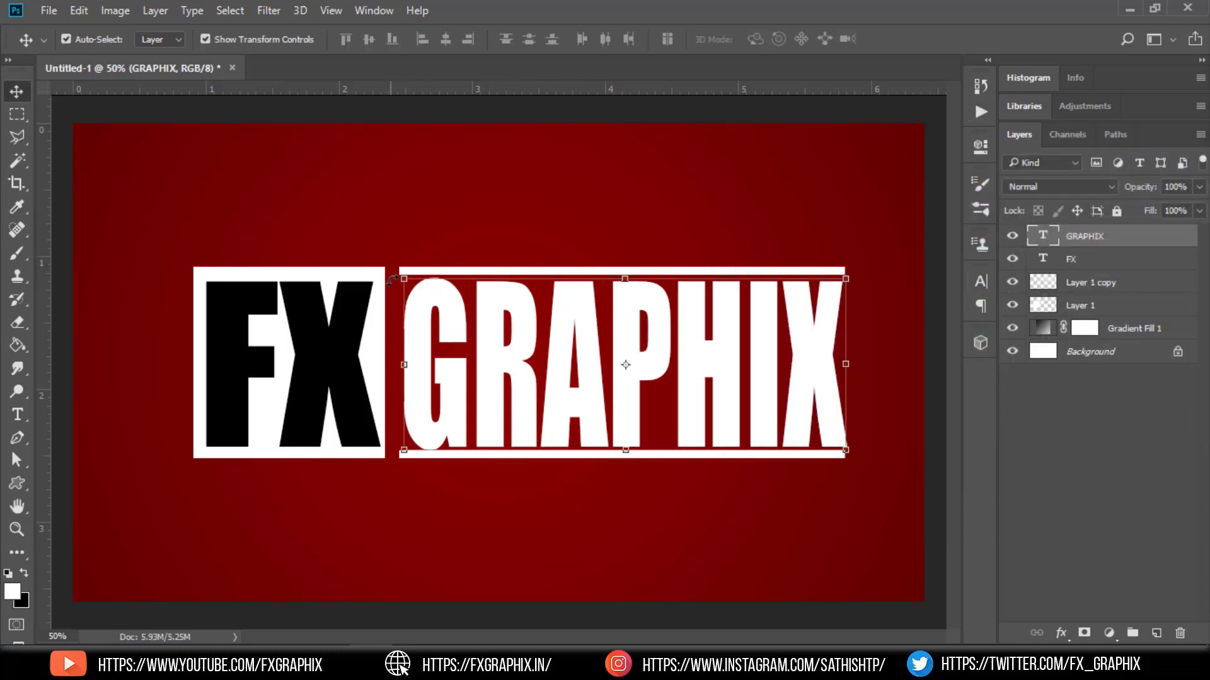
click(473, 288)
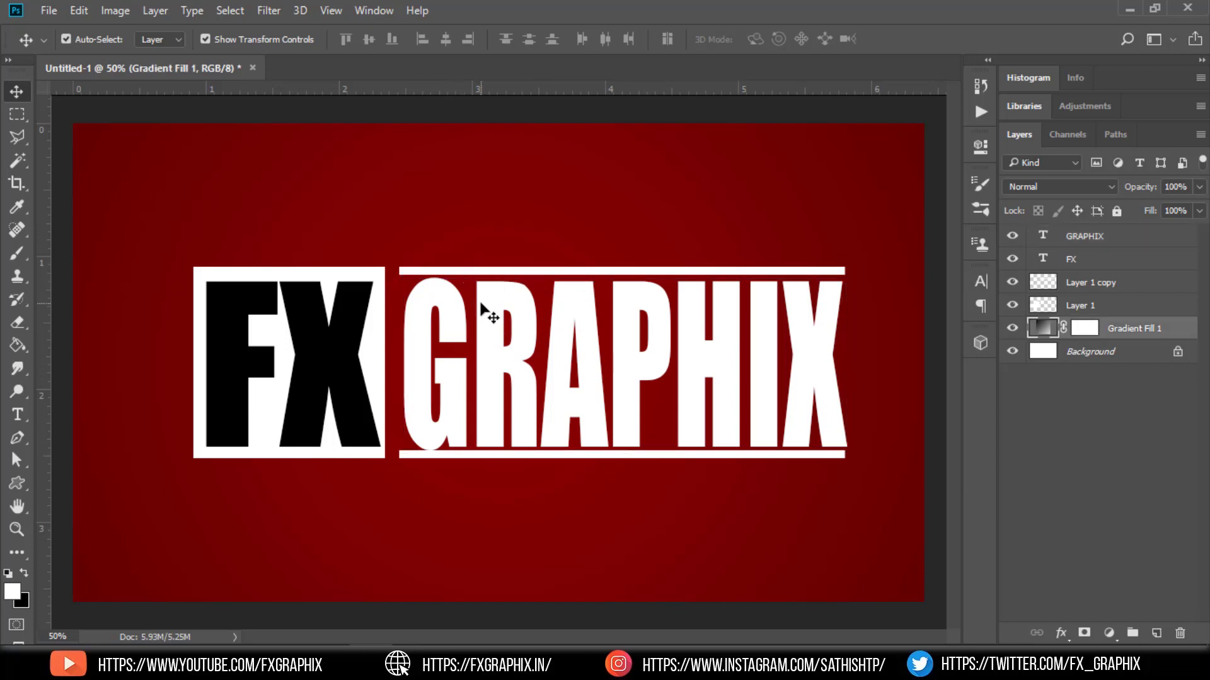
Step: Centre-align GRAPHIX over its white bars, then load the FX letters as a selection on Layer 1
click(1116, 212)
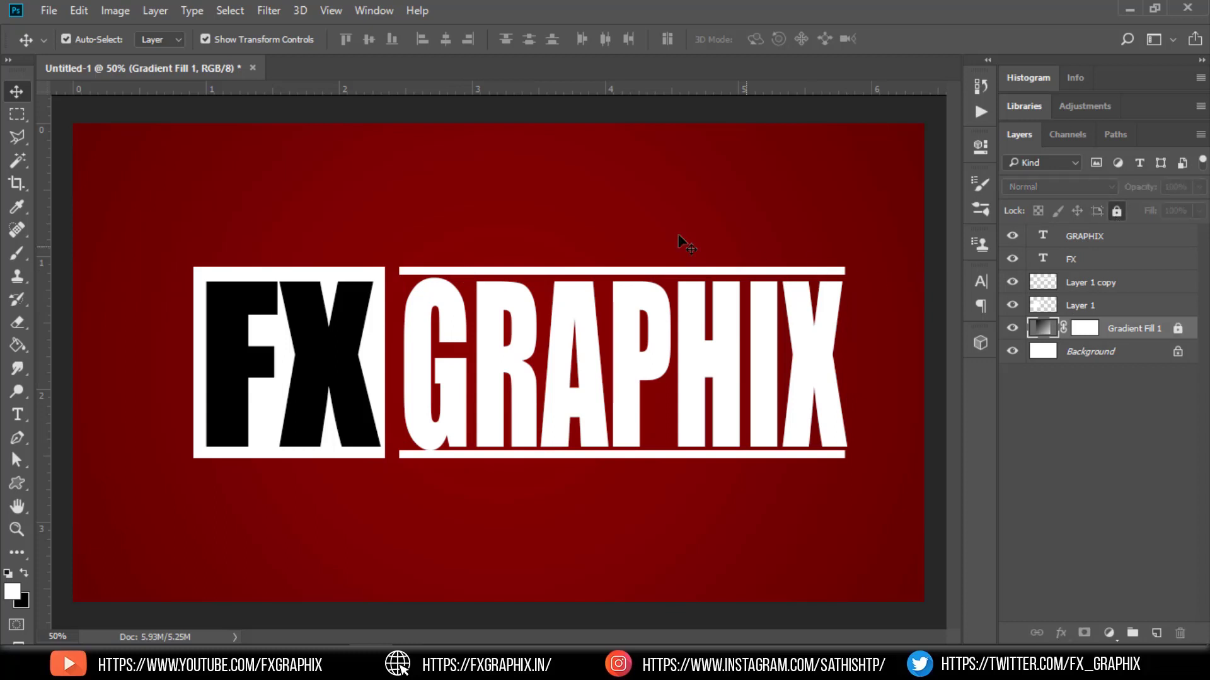
drag(533, 222, 641, 376)
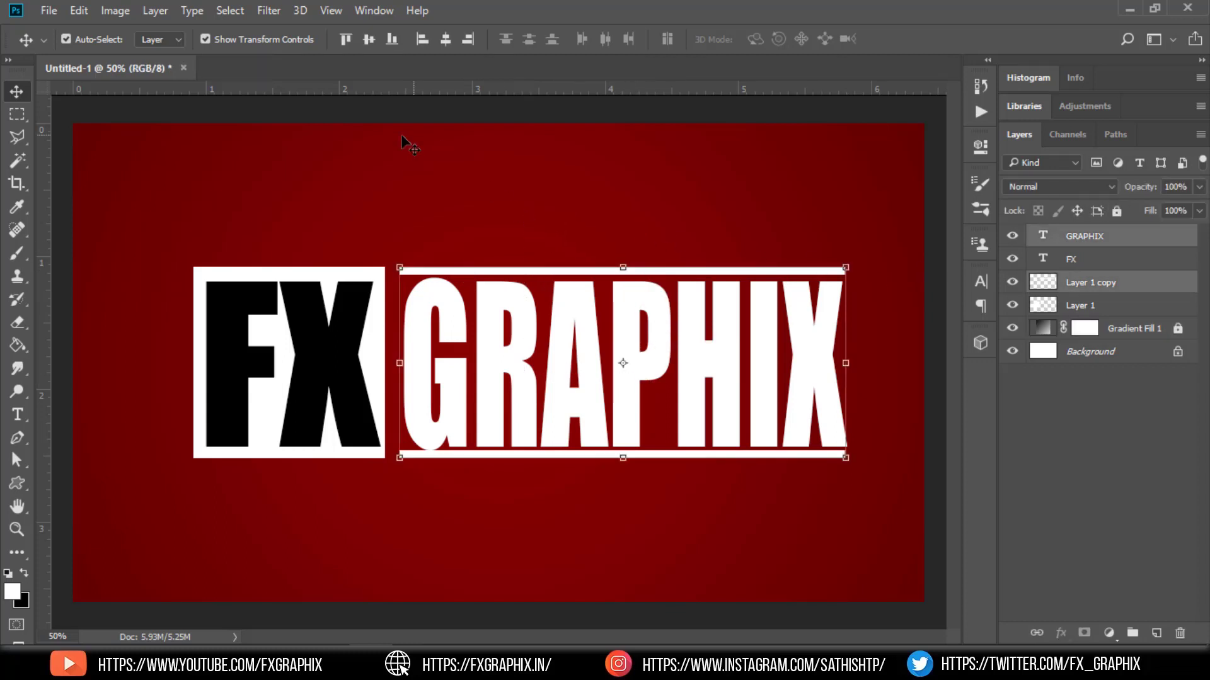
click(446, 39)
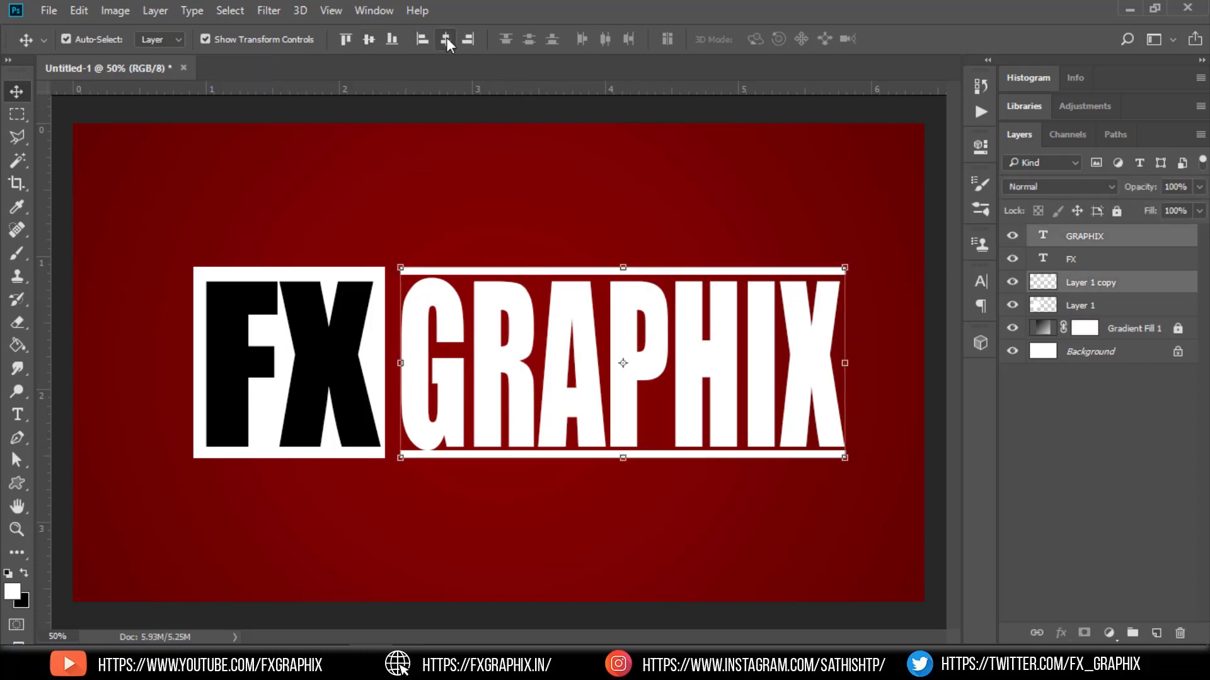
click(670, 195)
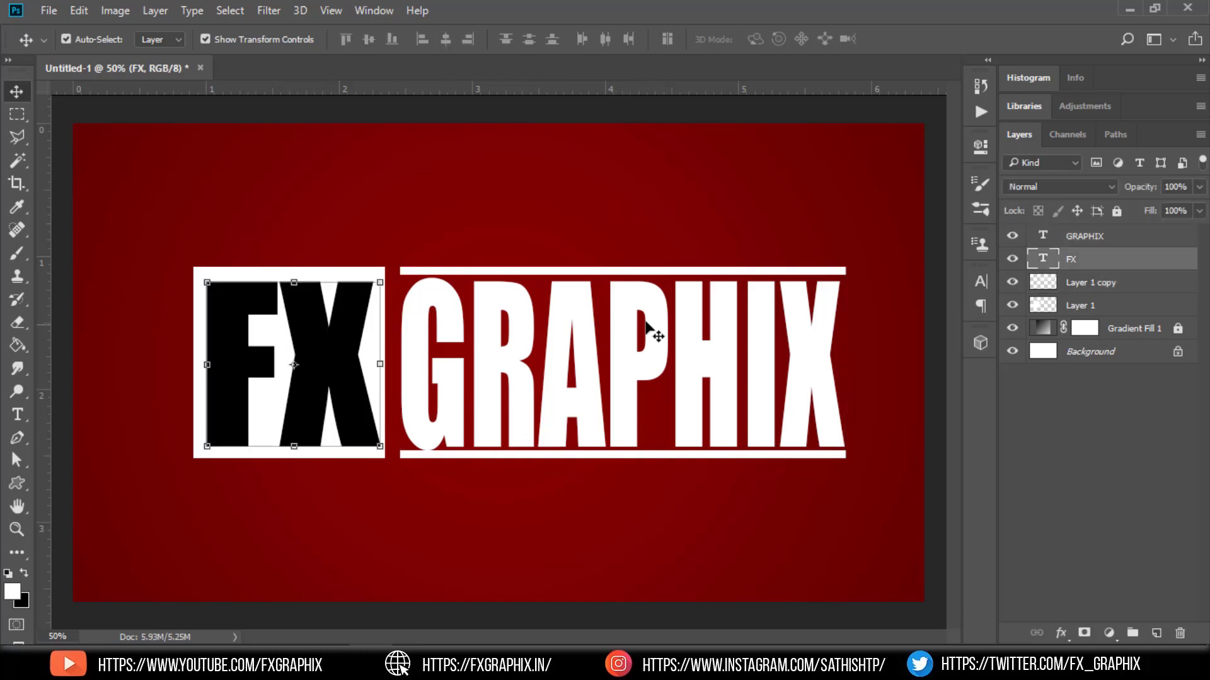
ctrl+click(1042, 260)
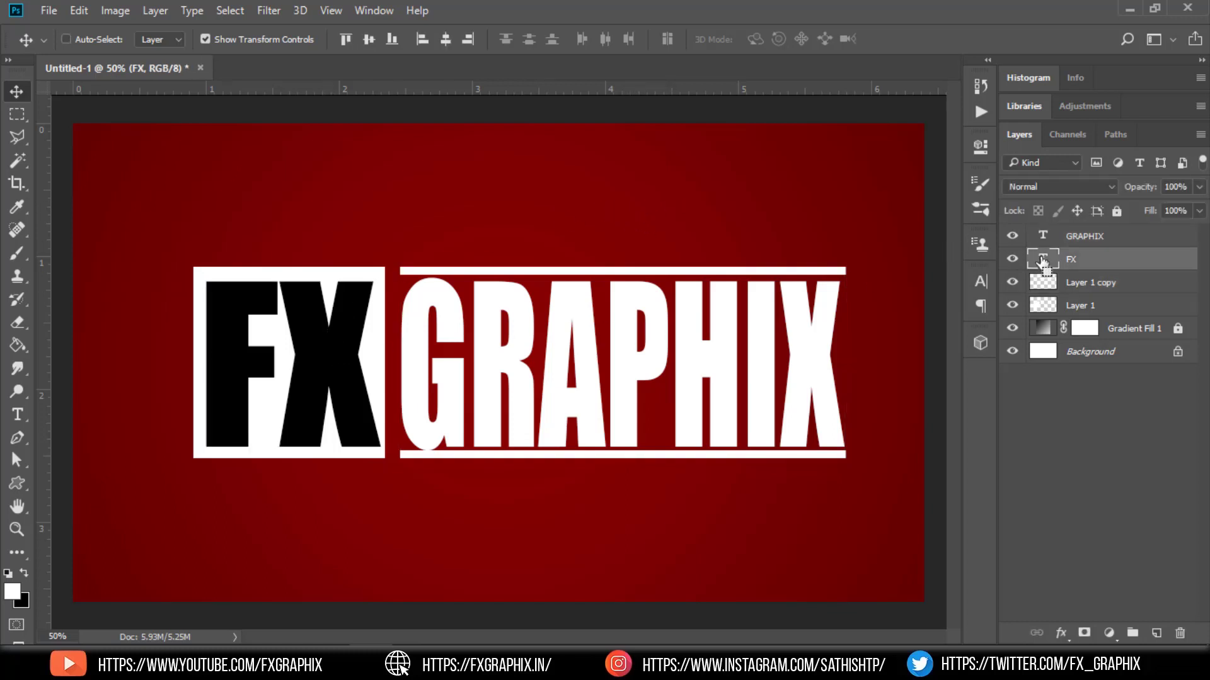
click(1061, 307)
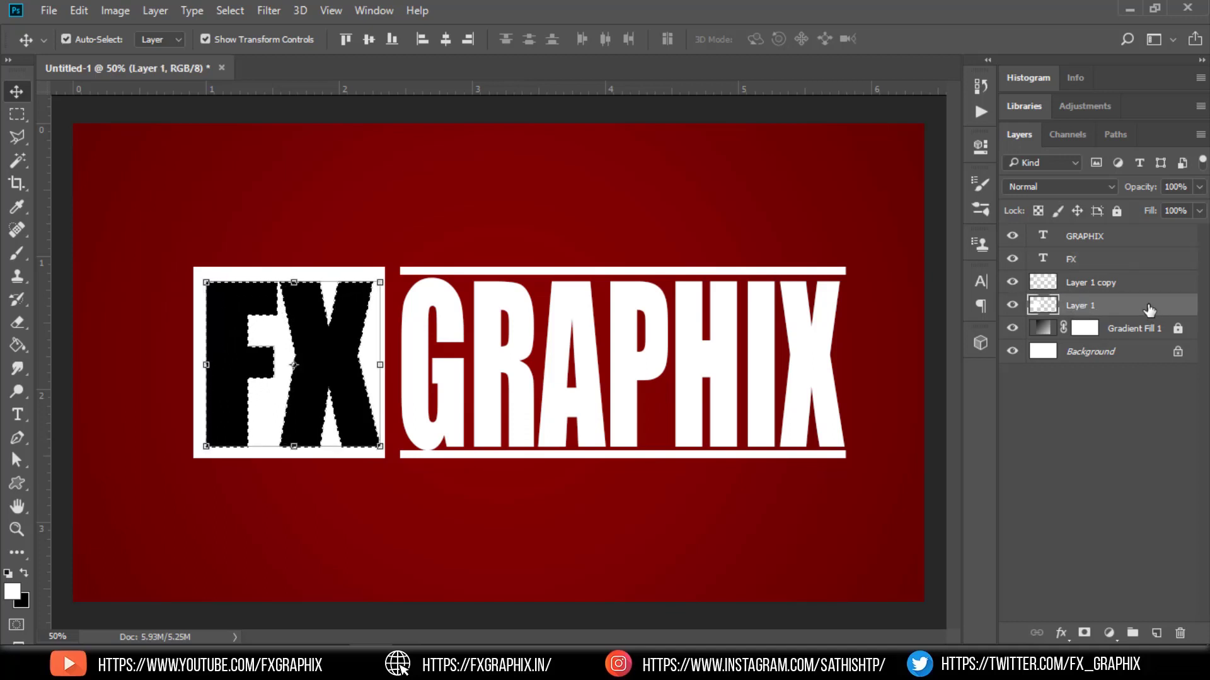
Step: Mask Layer 1 with the inverted FX selection, hide the black FX text, and select the logo layers
click(1083, 633)
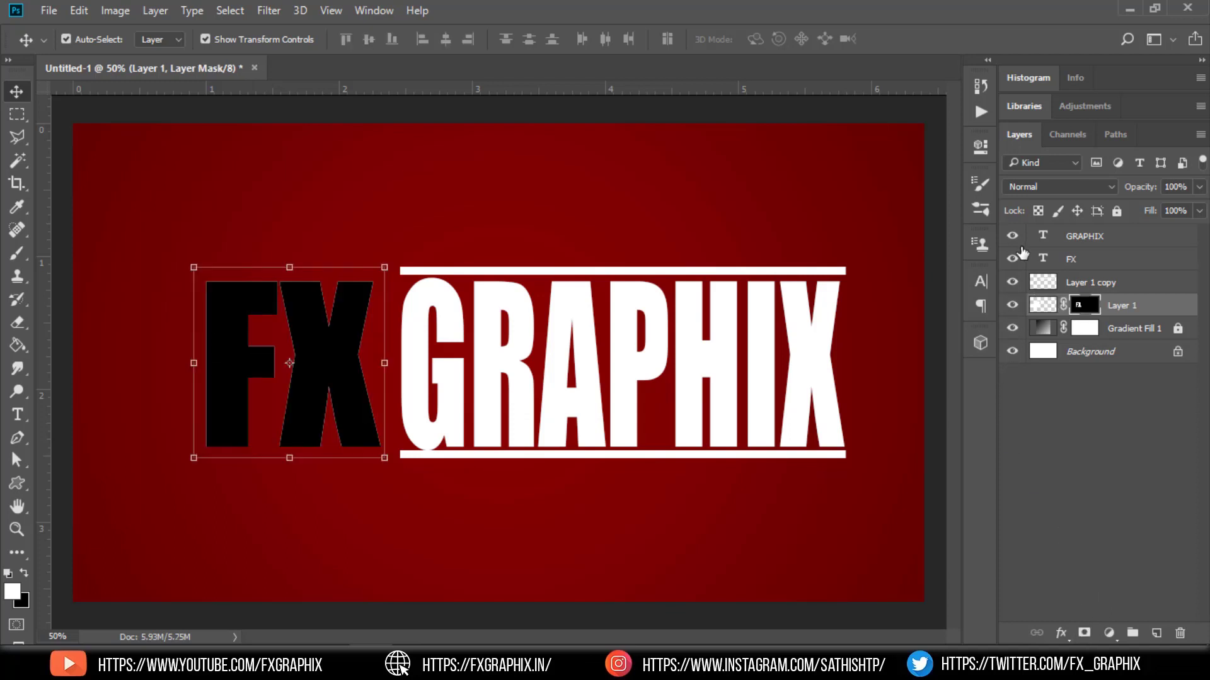
click(1014, 260)
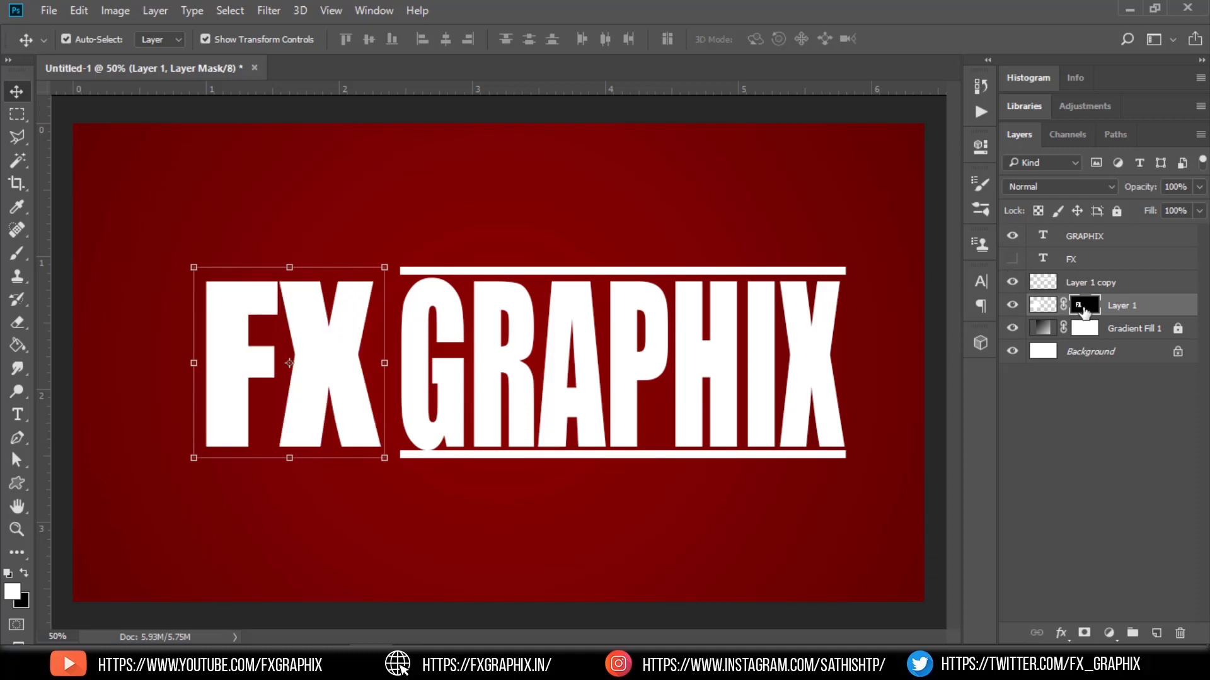
key(ctrl+i)
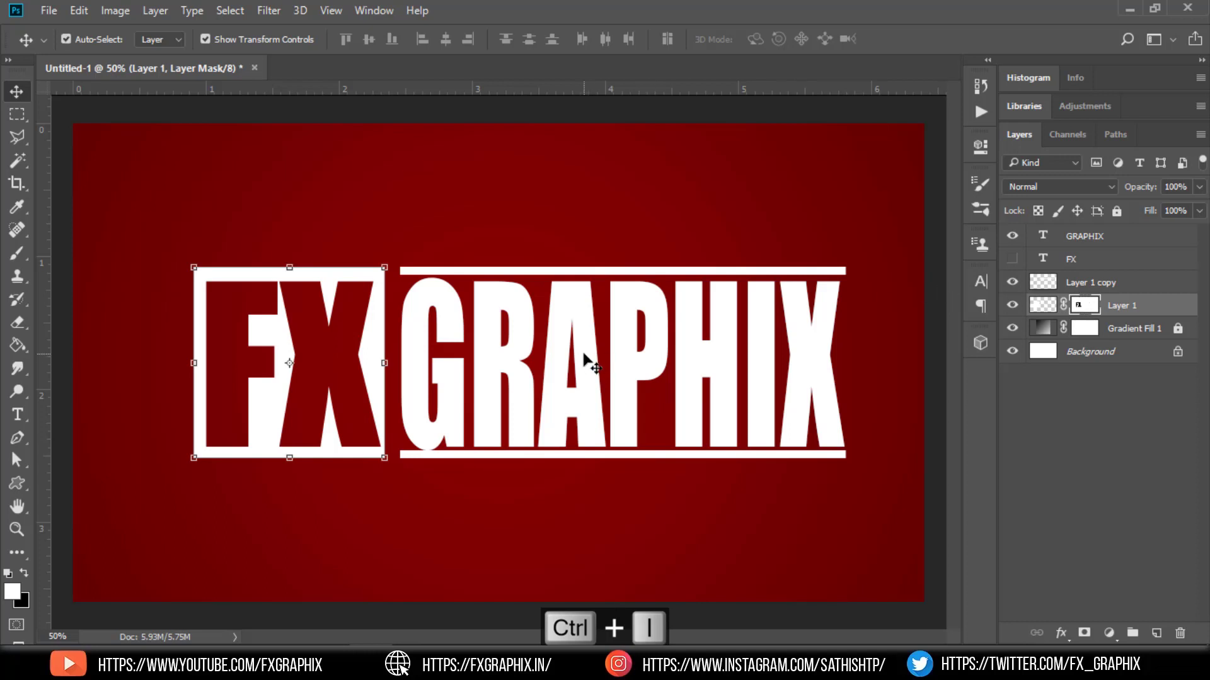
click(361, 213)
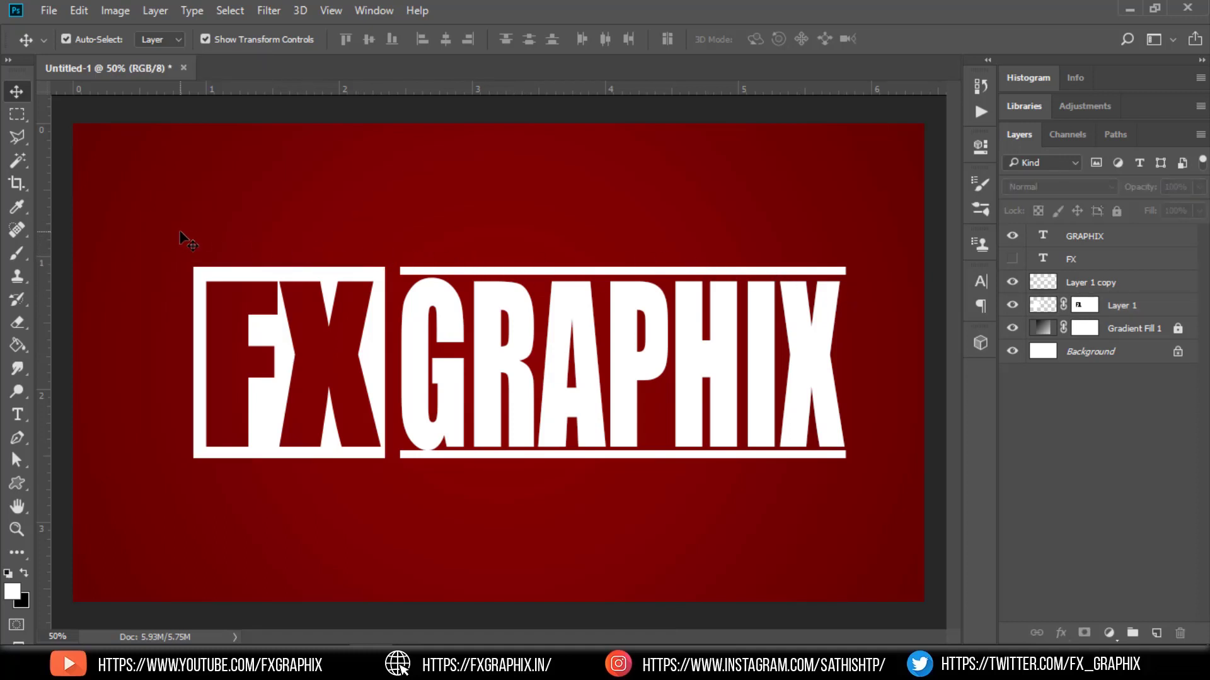
drag(179, 233, 849, 371)
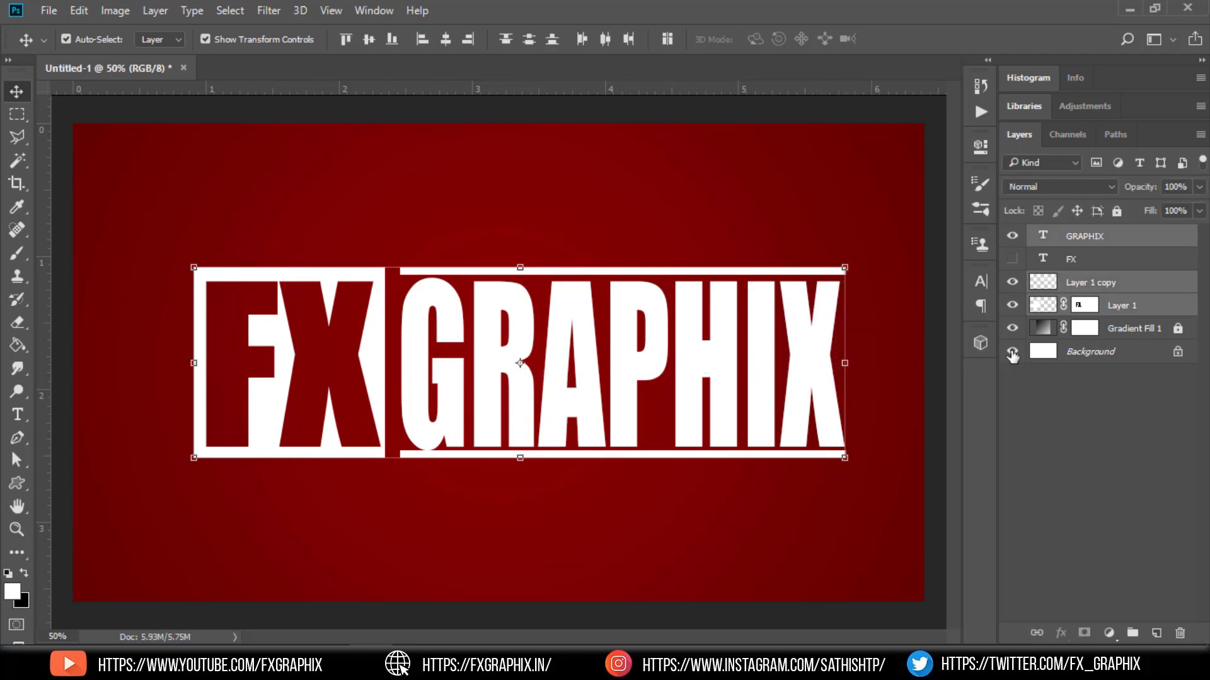
Step: Hide the red background layers and stamp the visible white artwork into a new Layer 2
drag(1013, 351, 1013, 333)
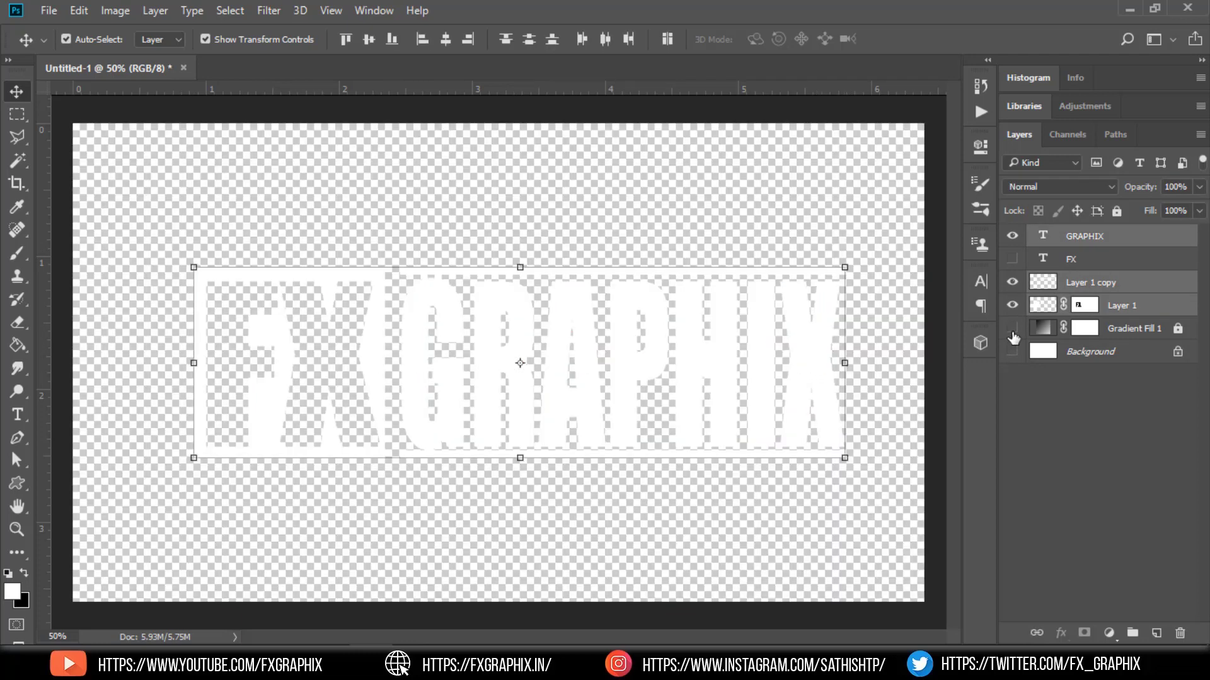
click(1011, 236)
key(ctrl)
drag(1081, 305, 1090, 289)
key(ctrl+shift+alt+e)
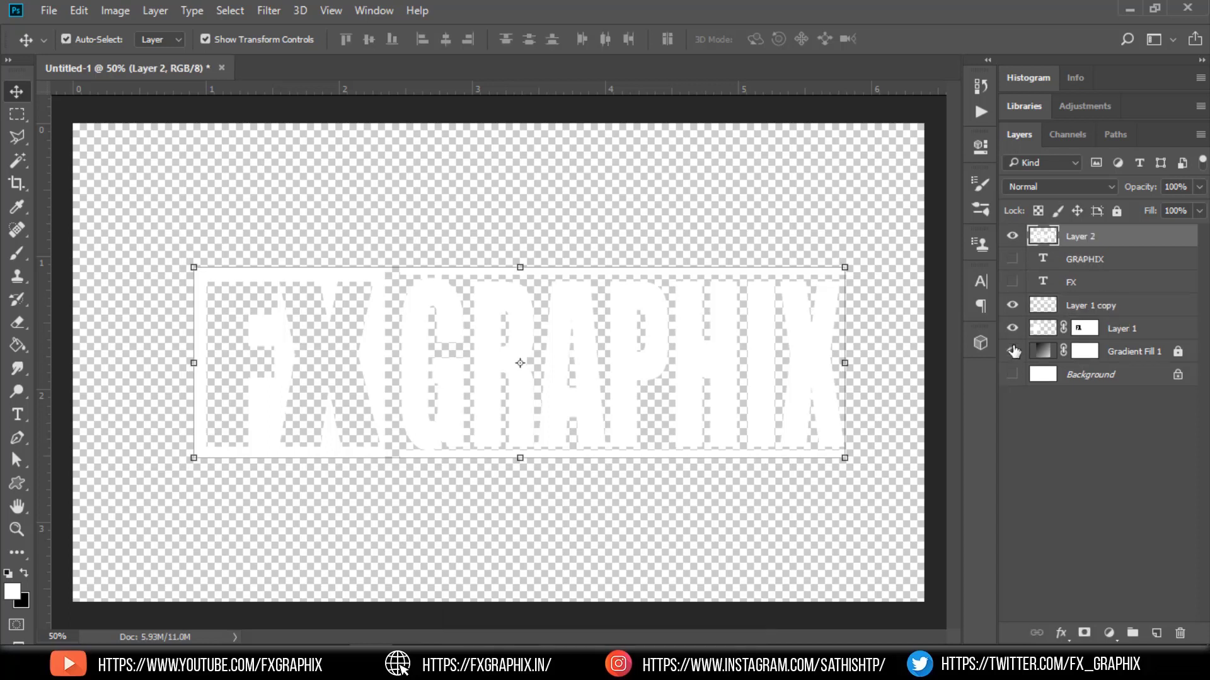
Step: Show the red background again, hide Layer 1 and Layer 1 copy, and compare Layer 2 on and off
drag(1012, 351, 1011, 375)
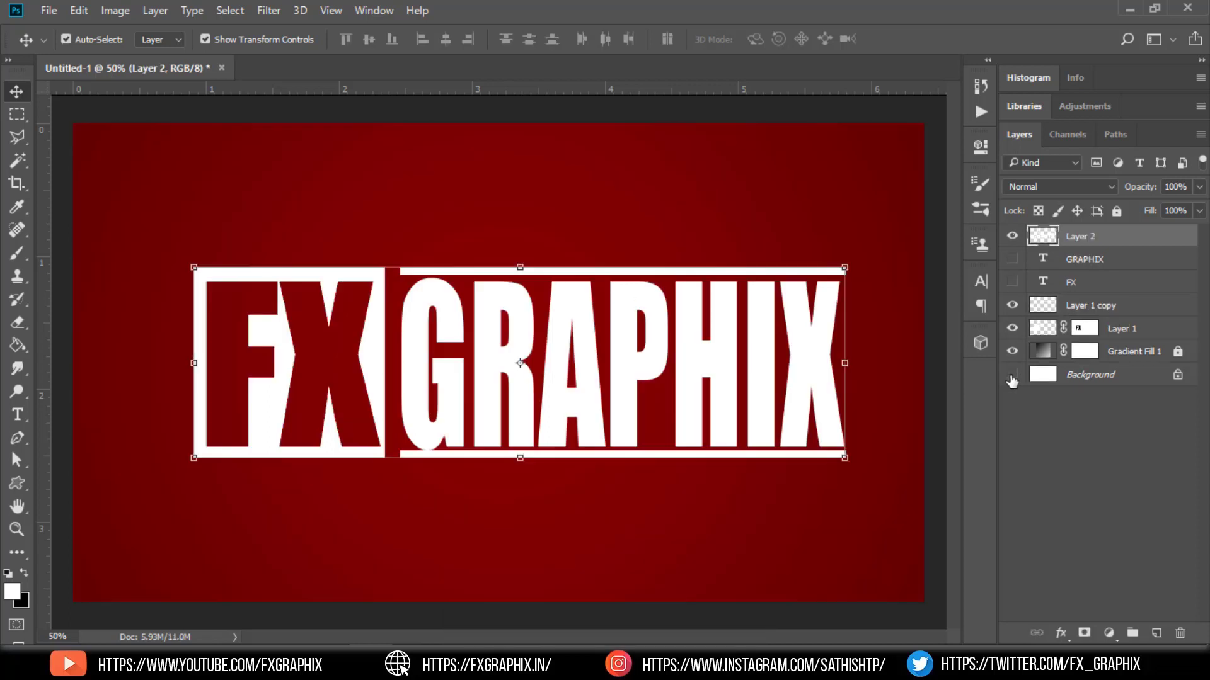
click(1011, 329)
click(1012, 306)
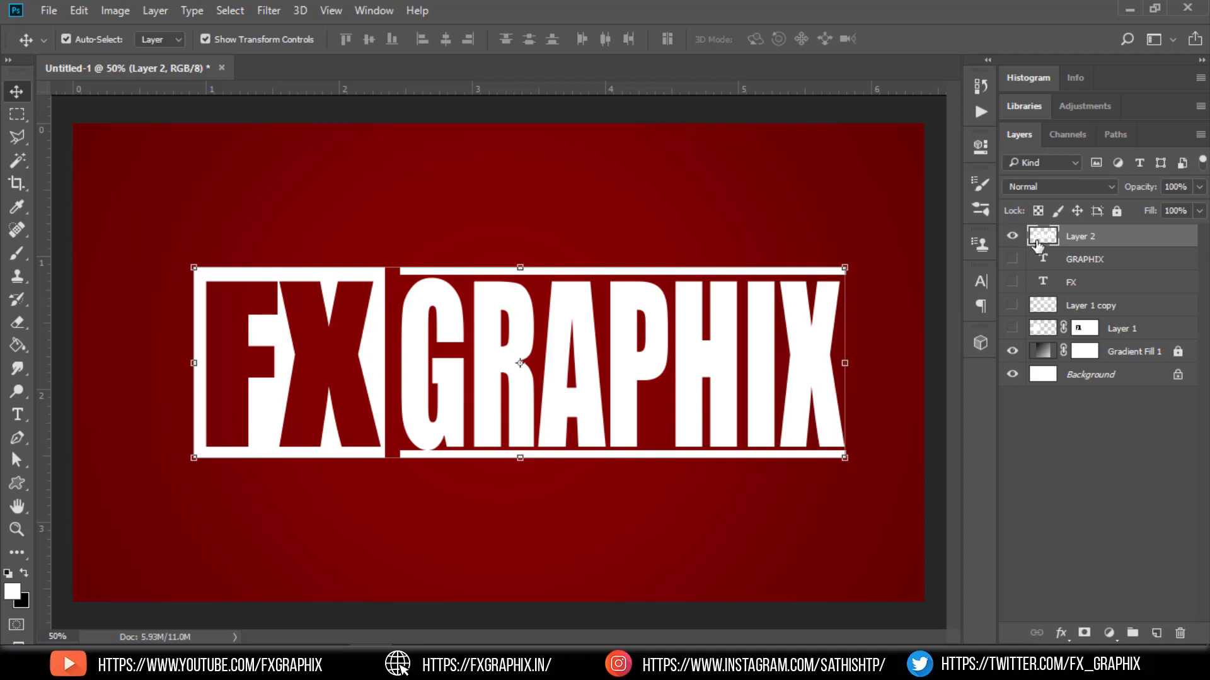
click(1013, 236)
click(1012, 237)
click(1012, 238)
click(1013, 238)
Step: Give Layer 2 a drop shadow with 6 px distance, 5% spread and about 29 px size
double_click(1164, 242)
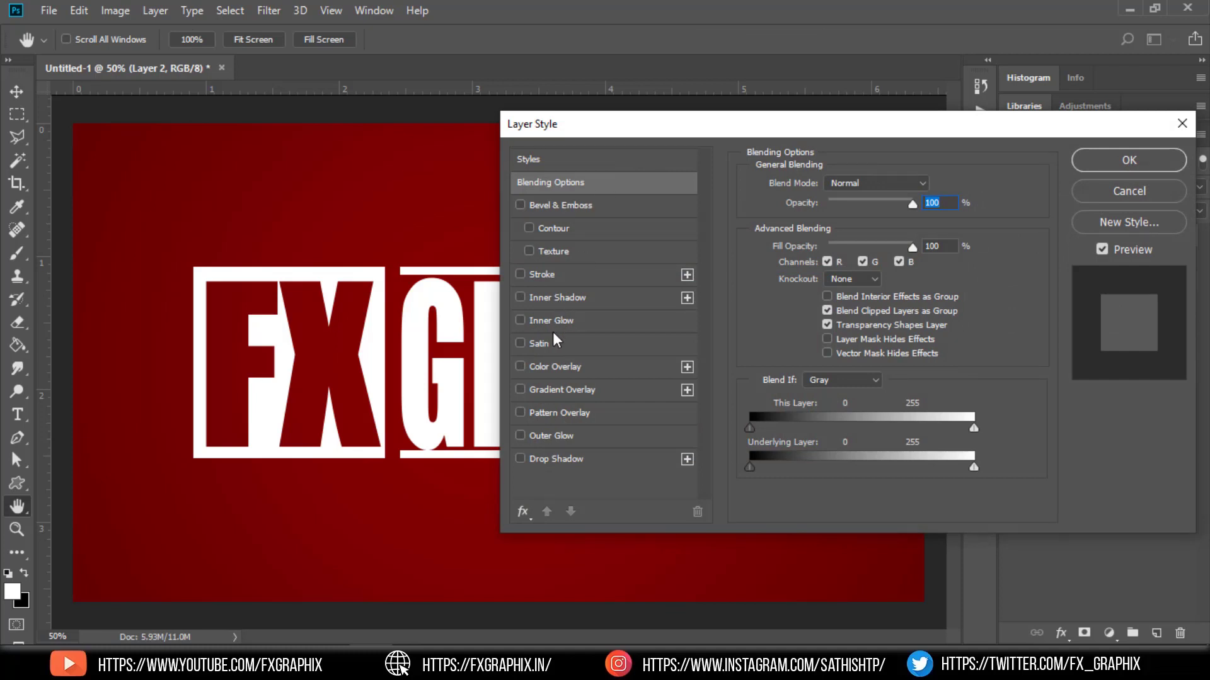
click(554, 457)
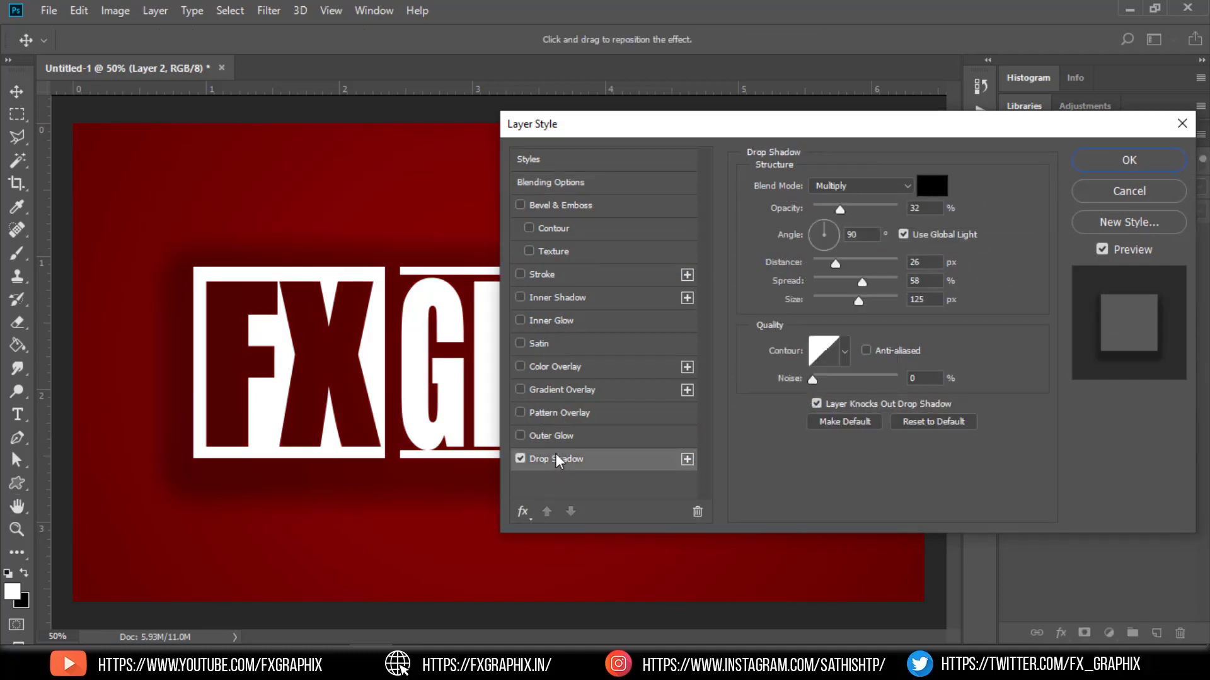
drag(827, 264, 821, 300)
click(836, 282)
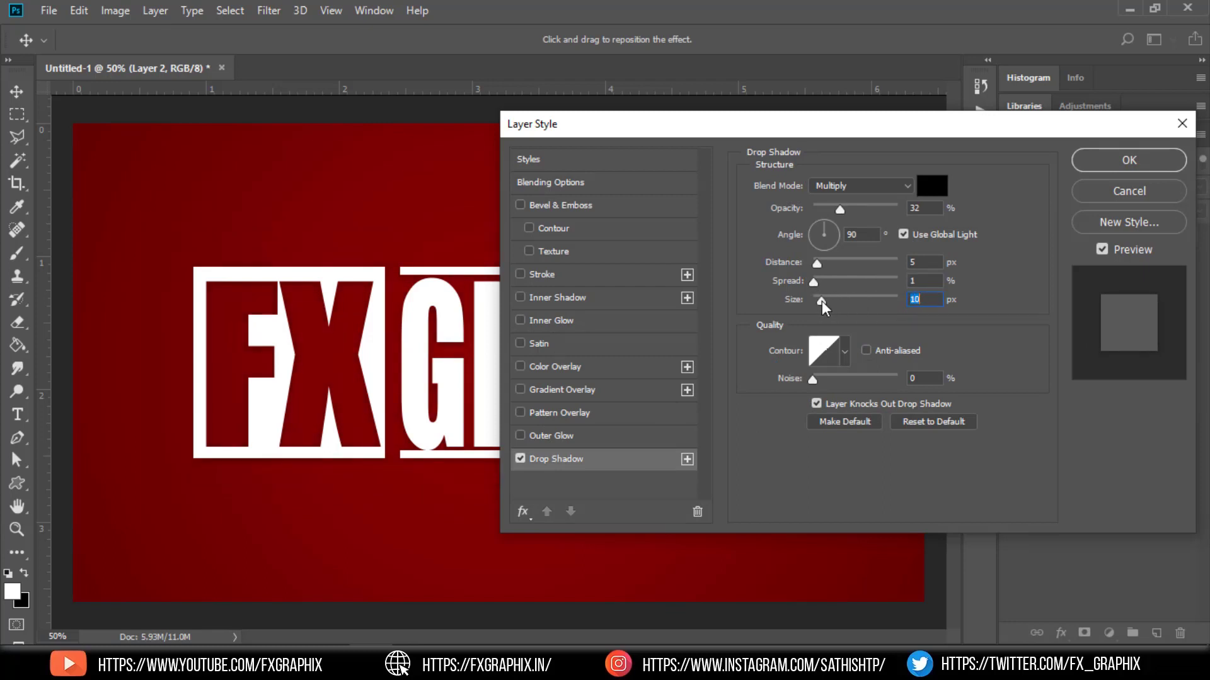
click(820, 262)
click(818, 281)
click(819, 301)
click(817, 282)
click(817, 264)
click(821, 301)
Step: Add a Black, White gradient overlay at 150% scale, shifted down across the letters
click(569, 391)
click(841, 224)
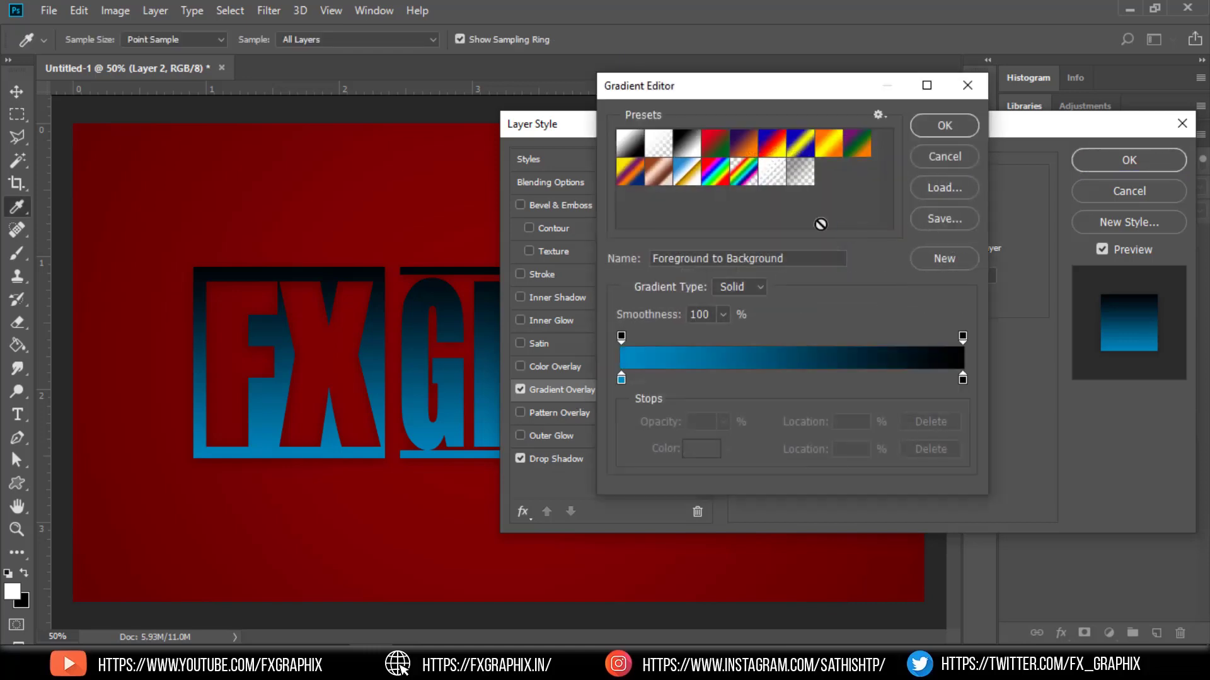
click(689, 144)
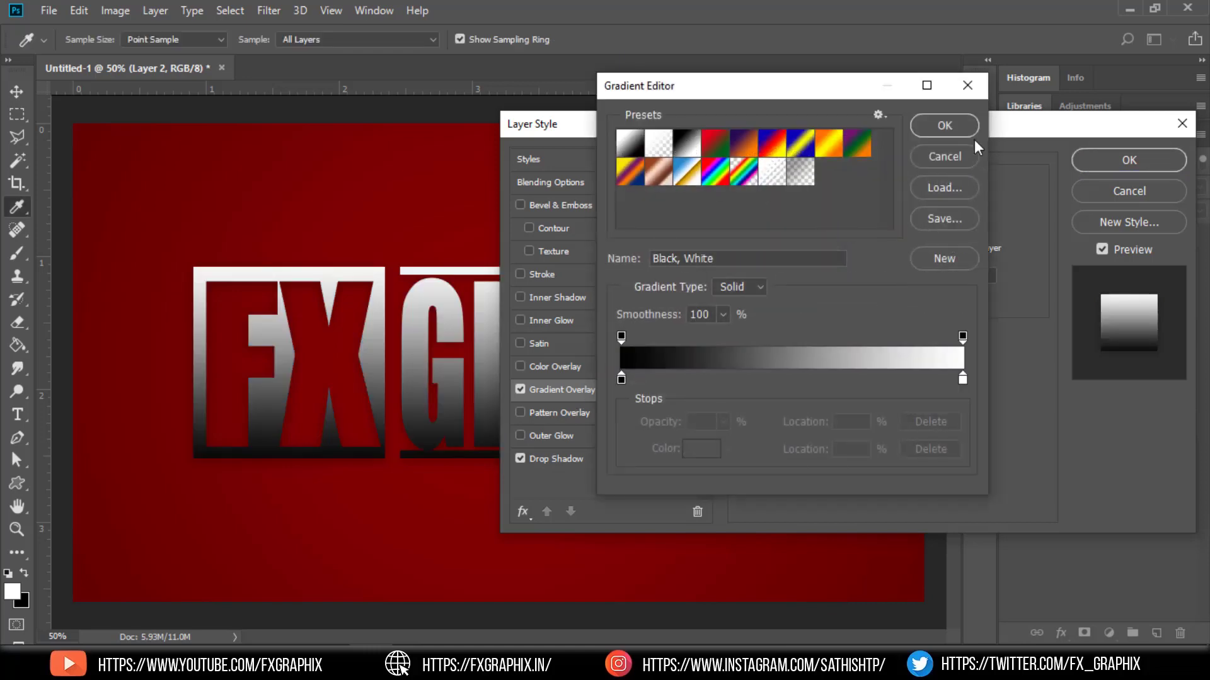
click(944, 126)
drag(877, 301, 915, 303)
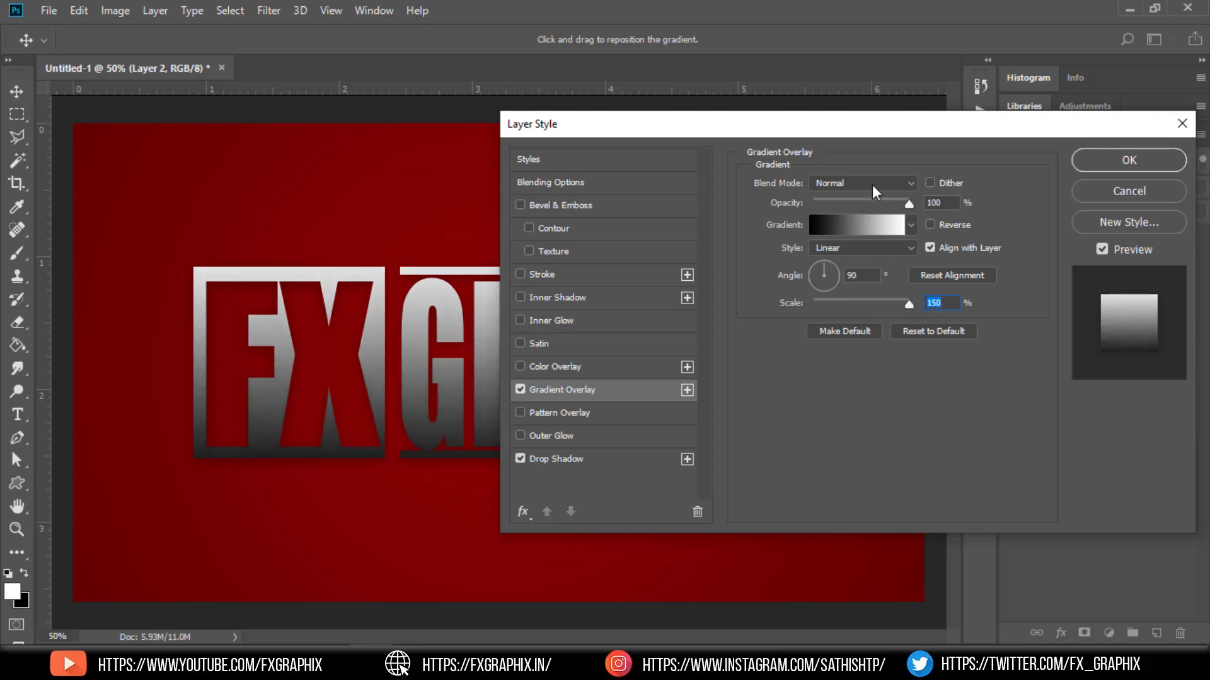
drag(365, 343, 372, 410)
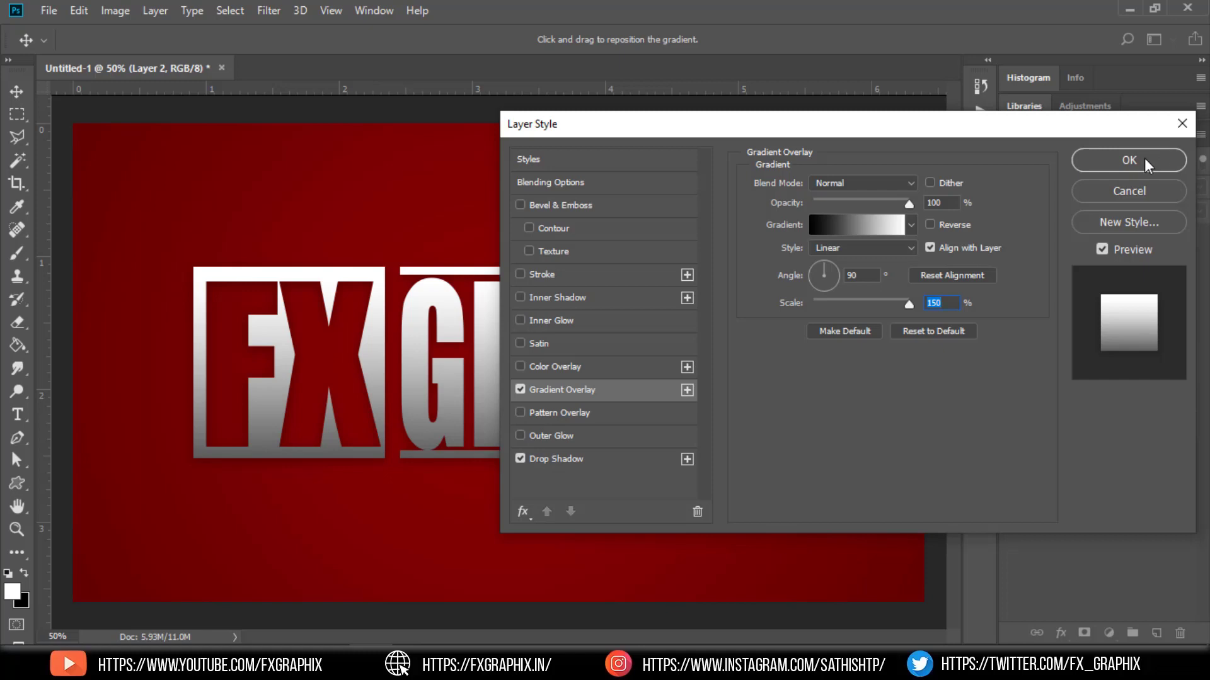
Step: Enable Bevel & Emboss and show the gloss contours as large thumbnails
click(598, 202)
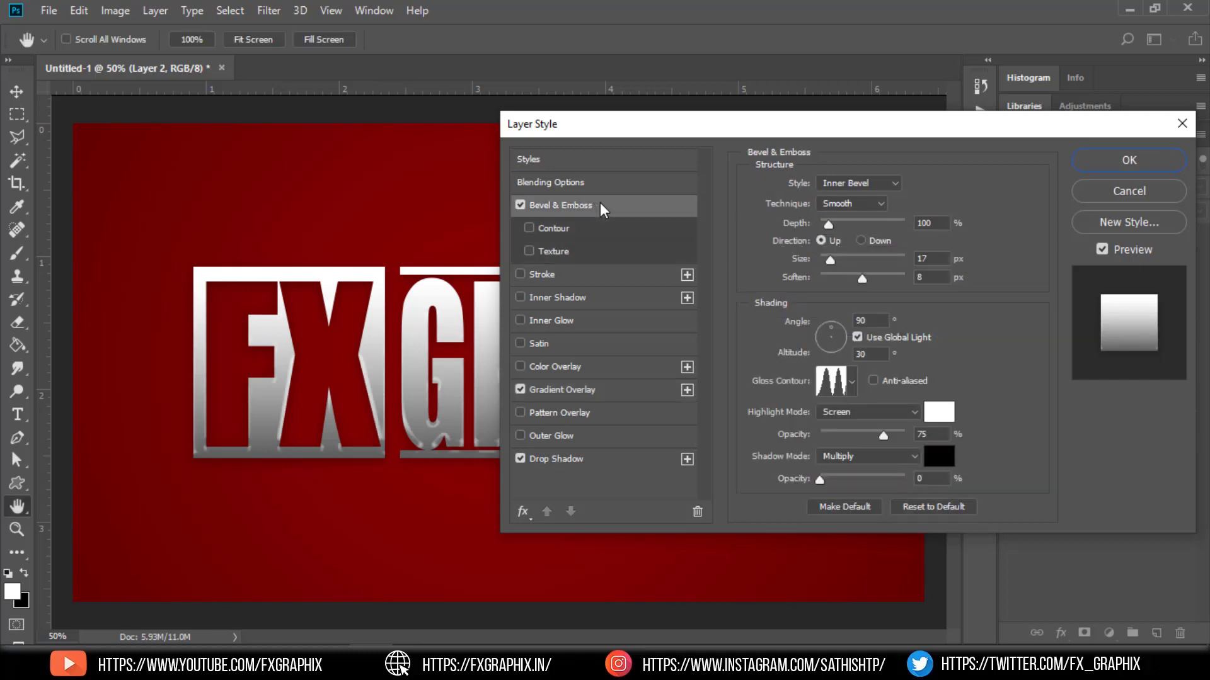
click(852, 382)
click(929, 419)
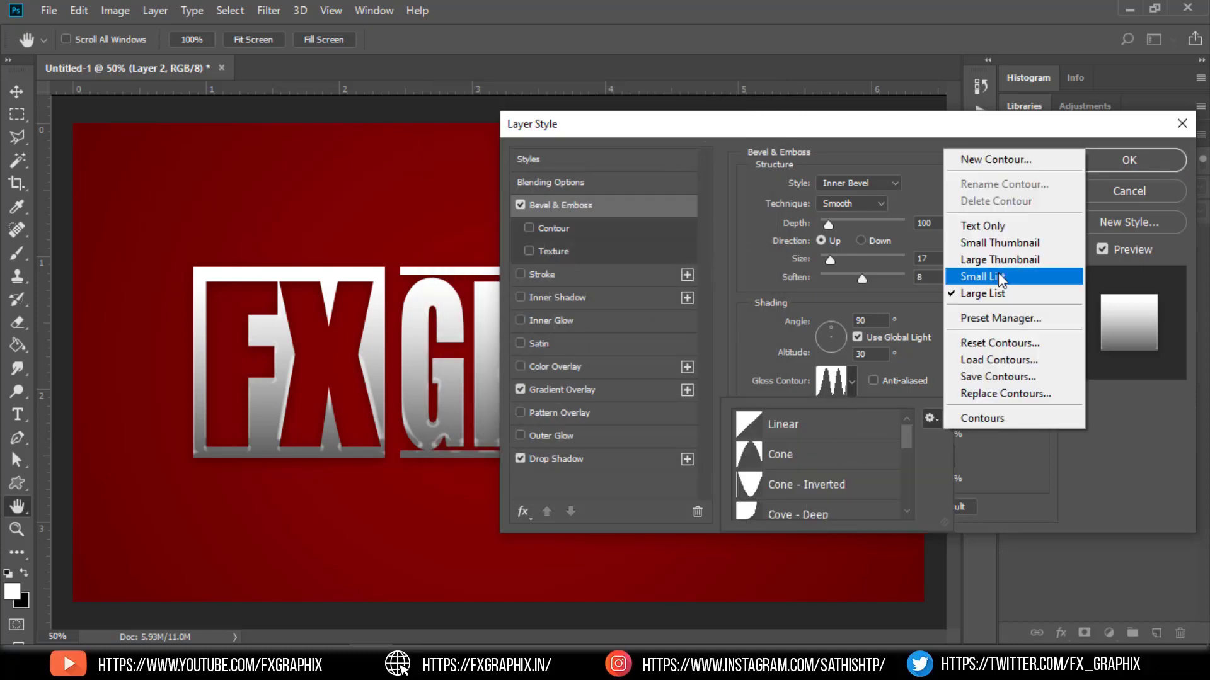
click(1001, 255)
Step: Try several gloss contours and settle on the U-shaped one
click(829, 512)
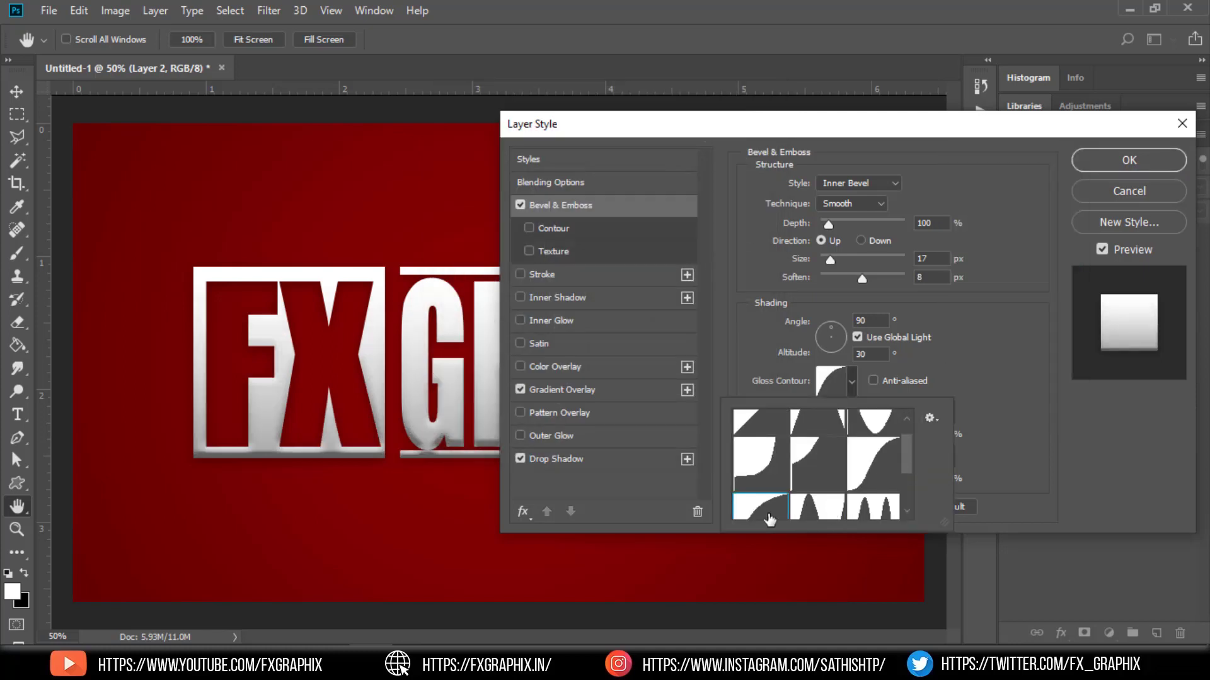
click(775, 472)
click(812, 448)
scroll(813, 449, down, 1)
scroll(813, 448, down, 1)
click(813, 449)
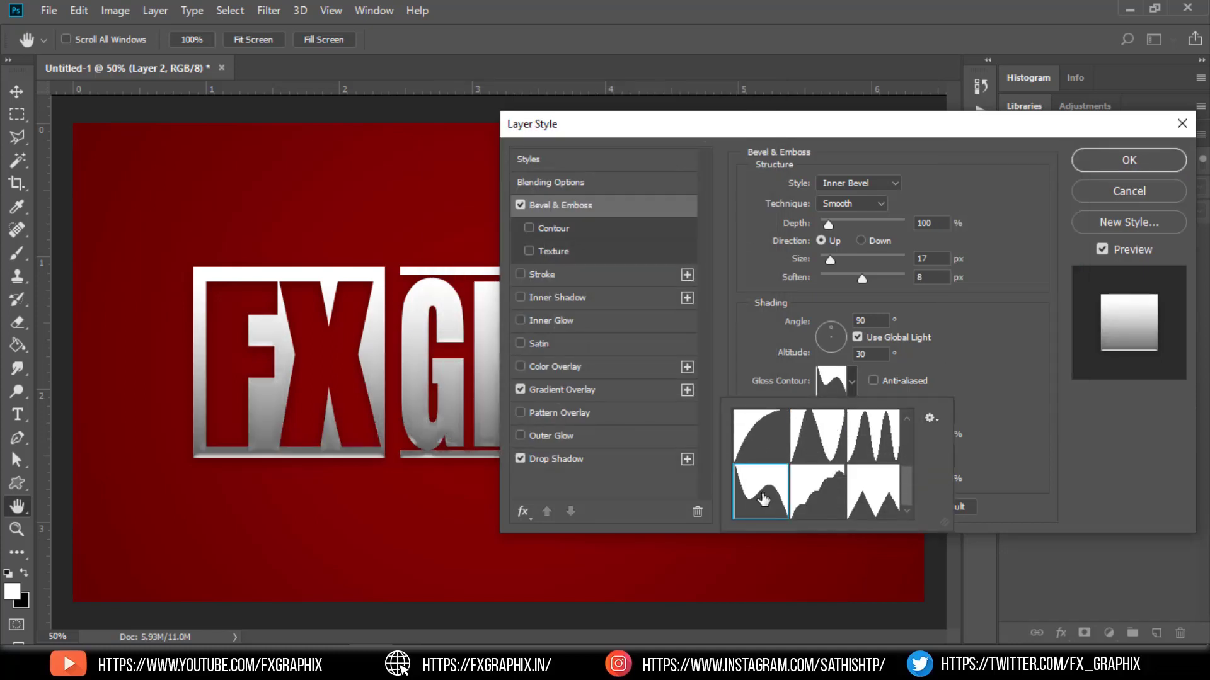
click(867, 450)
scroll(867, 455, up, 2)
click(867, 453)
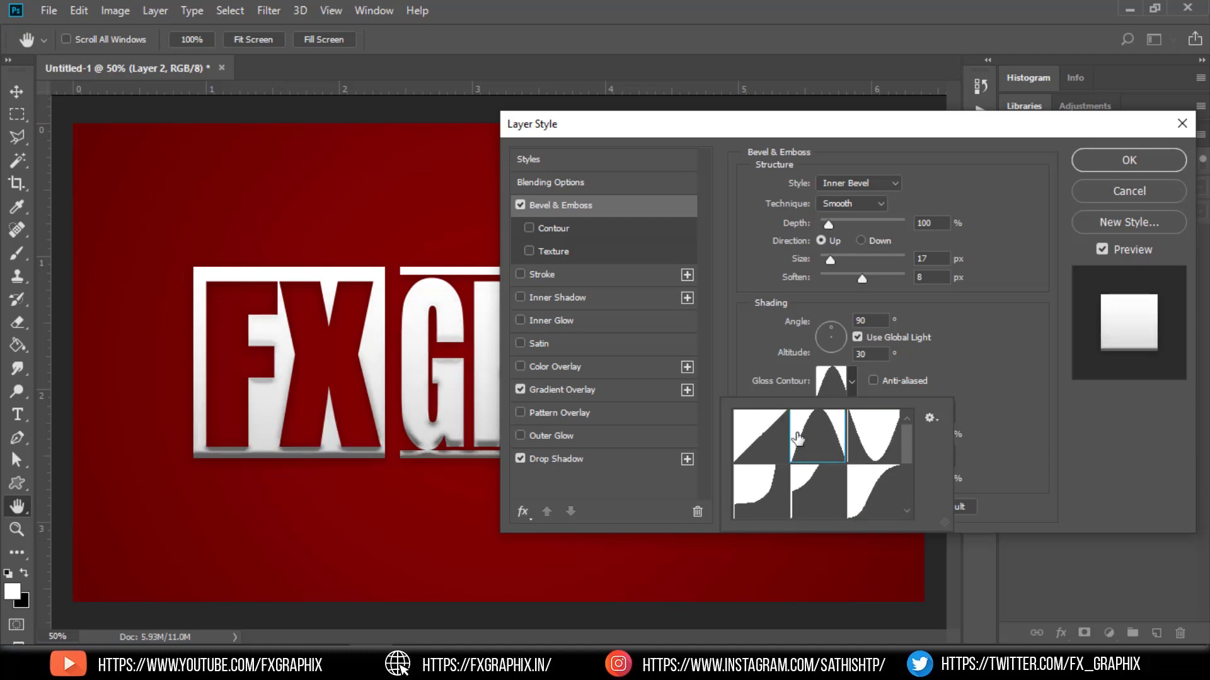
Step: Set the bevel size to 8 px and soften to 2 px, then apply the layer style
click(834, 263)
mouse_move(834, 263)
mouse_down()
mouse_move(857, 285)
mouse_move(829, 285)
mouse_up()
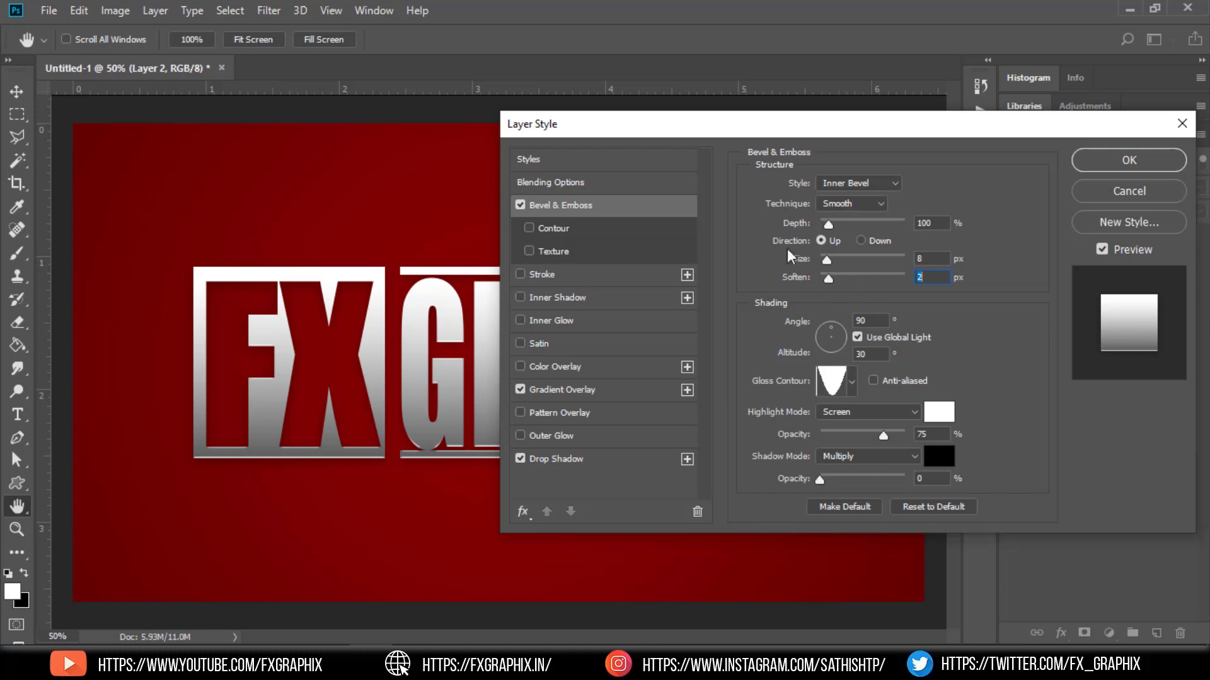
click(1102, 165)
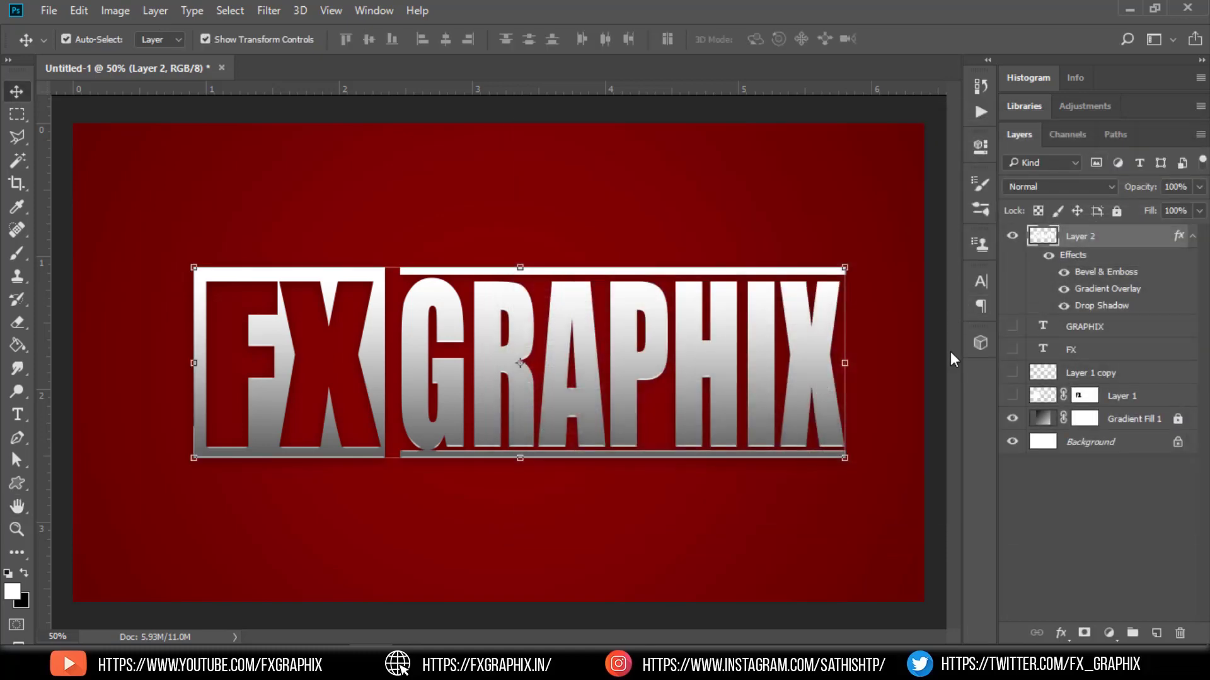
Step: Add a new Layer 3 and fill the entire canvas with grey #7f7f7f using the Paint Bucket
click(1156, 634)
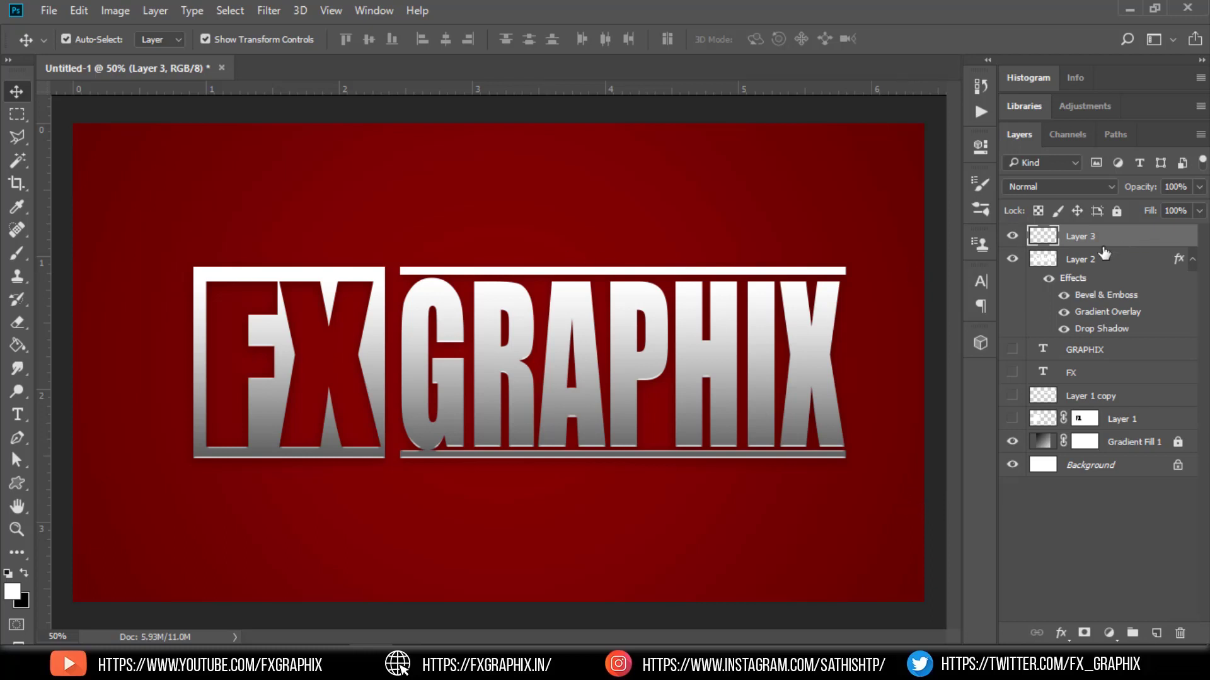
click(12, 590)
text(7f7f7f)
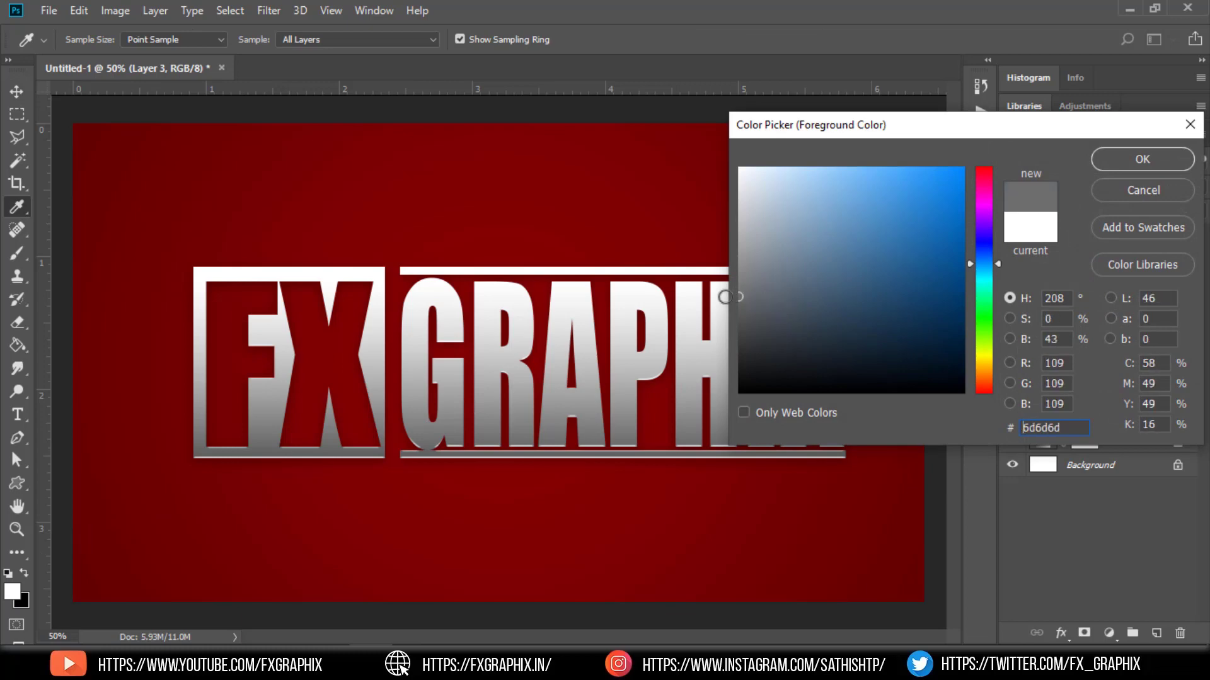
click(1099, 165)
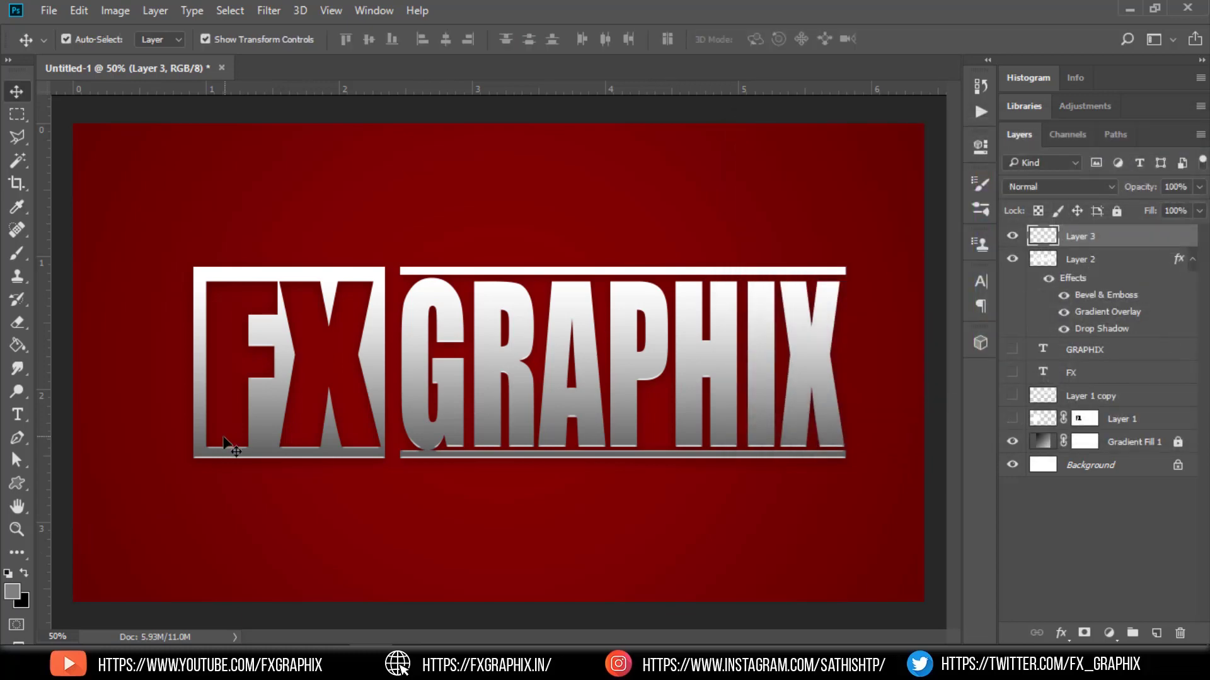
click(14, 347)
click(92, 321)
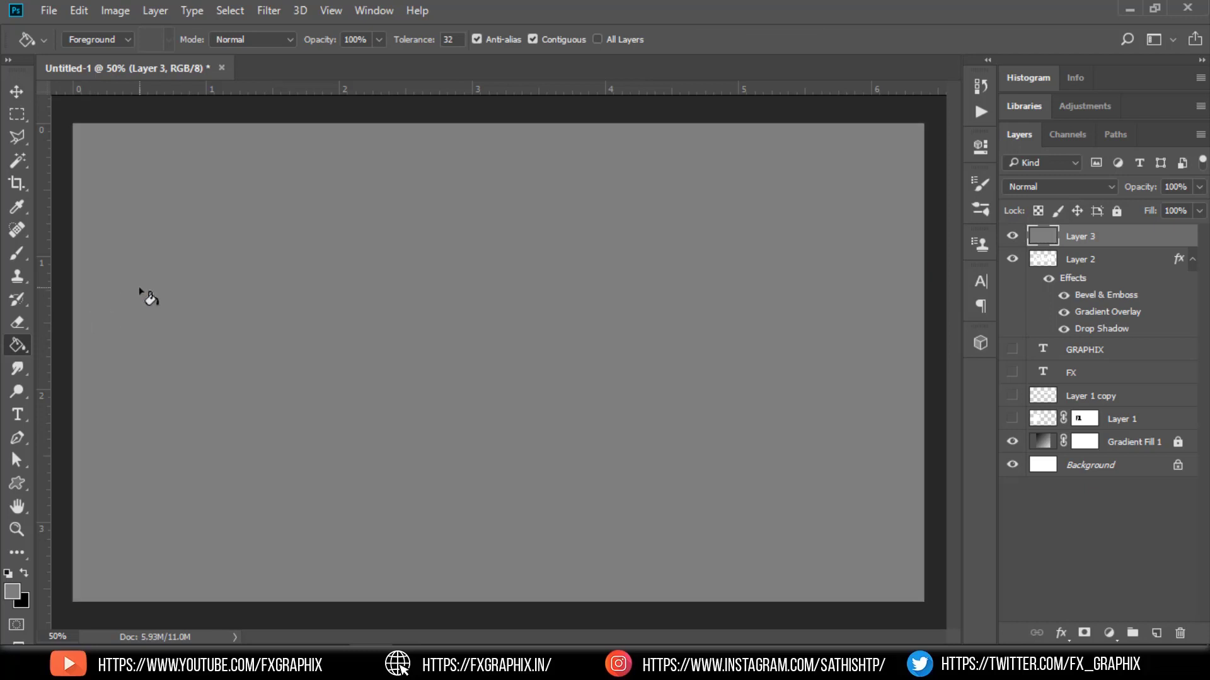
Step: Apply Artistic > Film Grain from the Filter Gallery with Grain 12, Highlight Area 9, Intensity 10
click(271, 14)
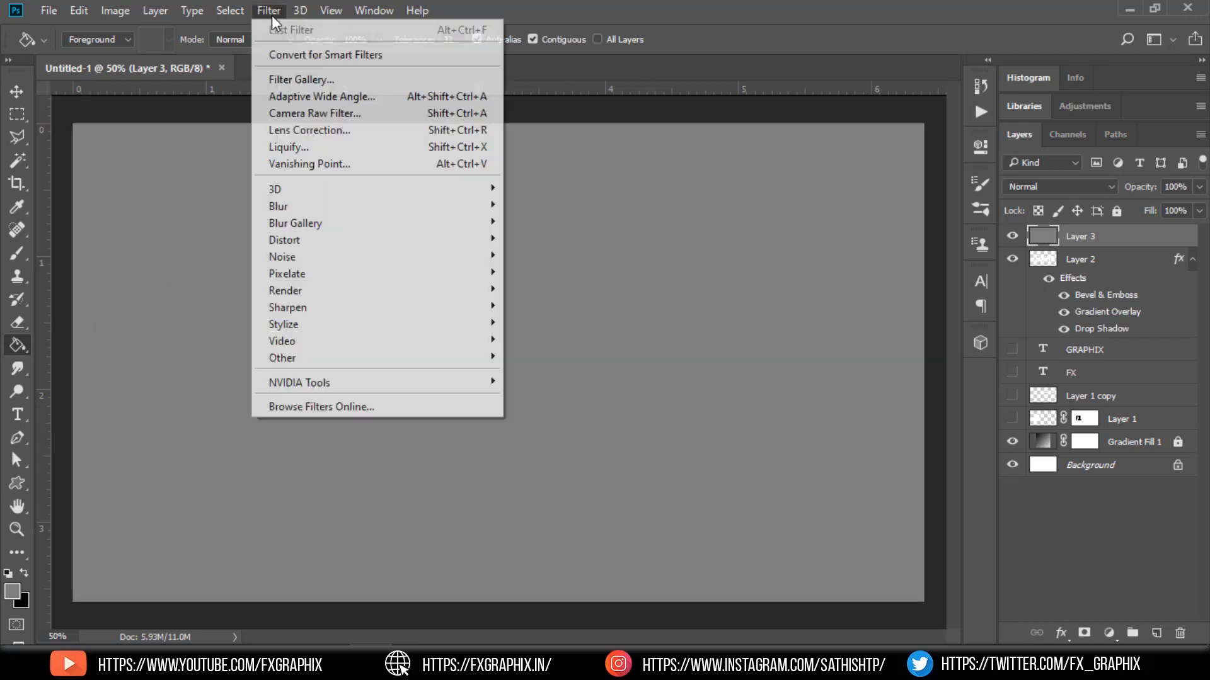
click(287, 80)
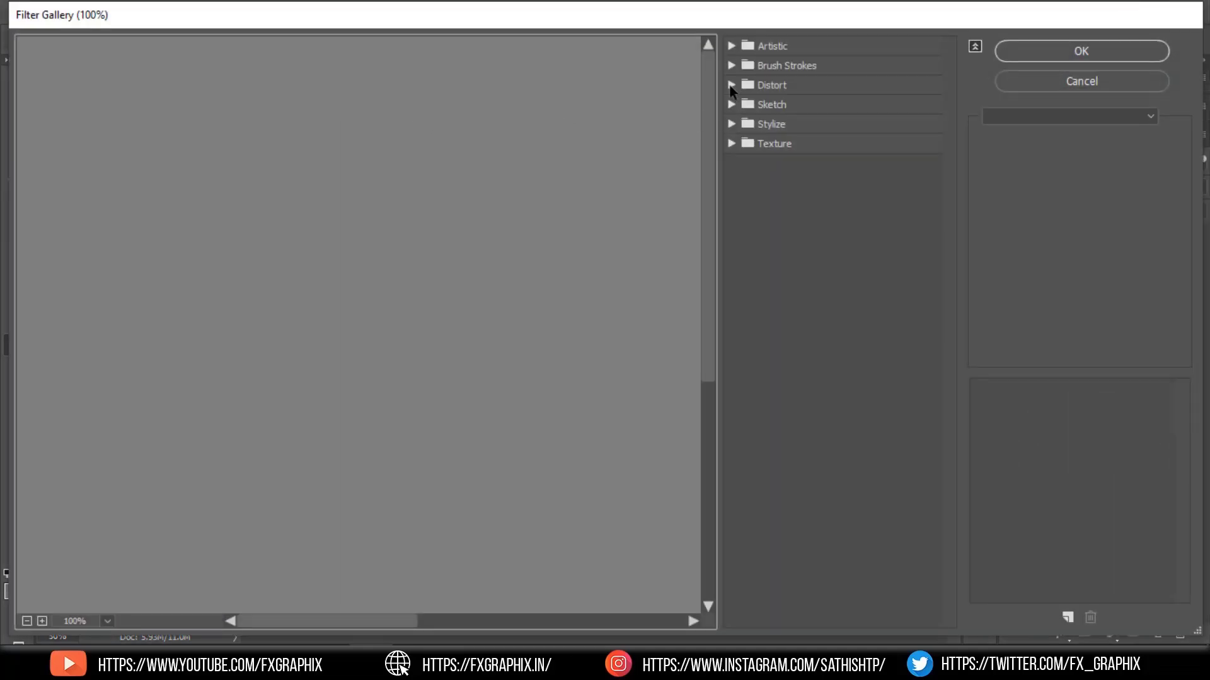
click(749, 46)
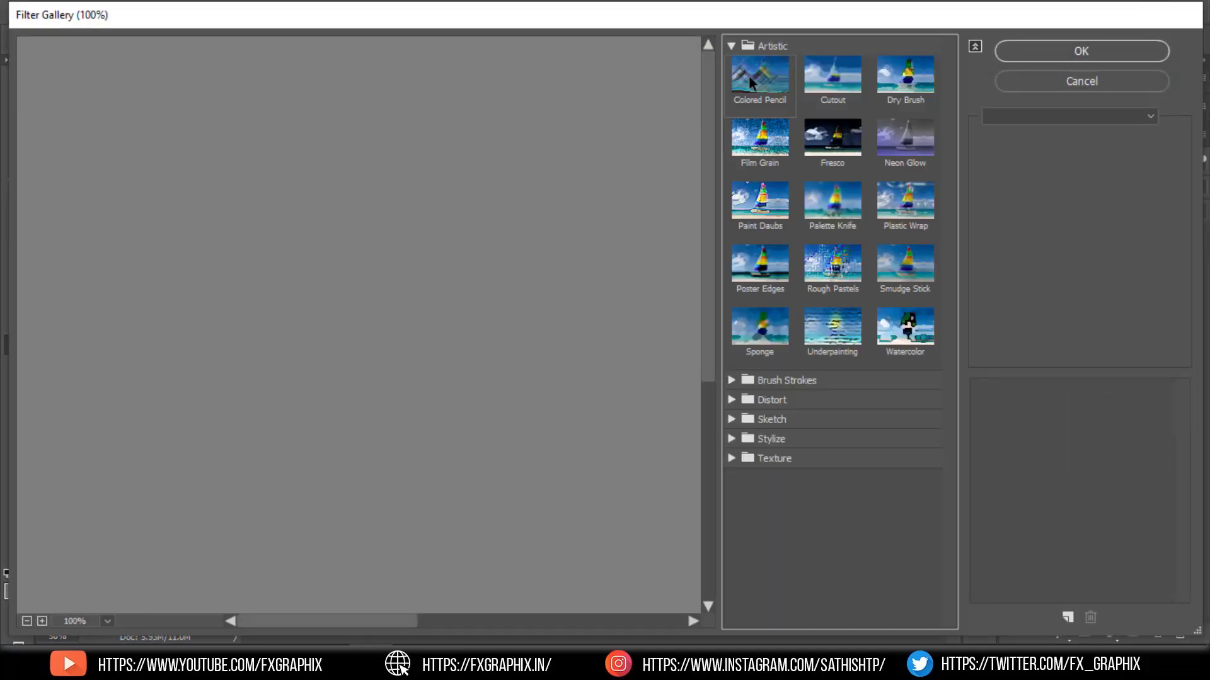
click(768, 151)
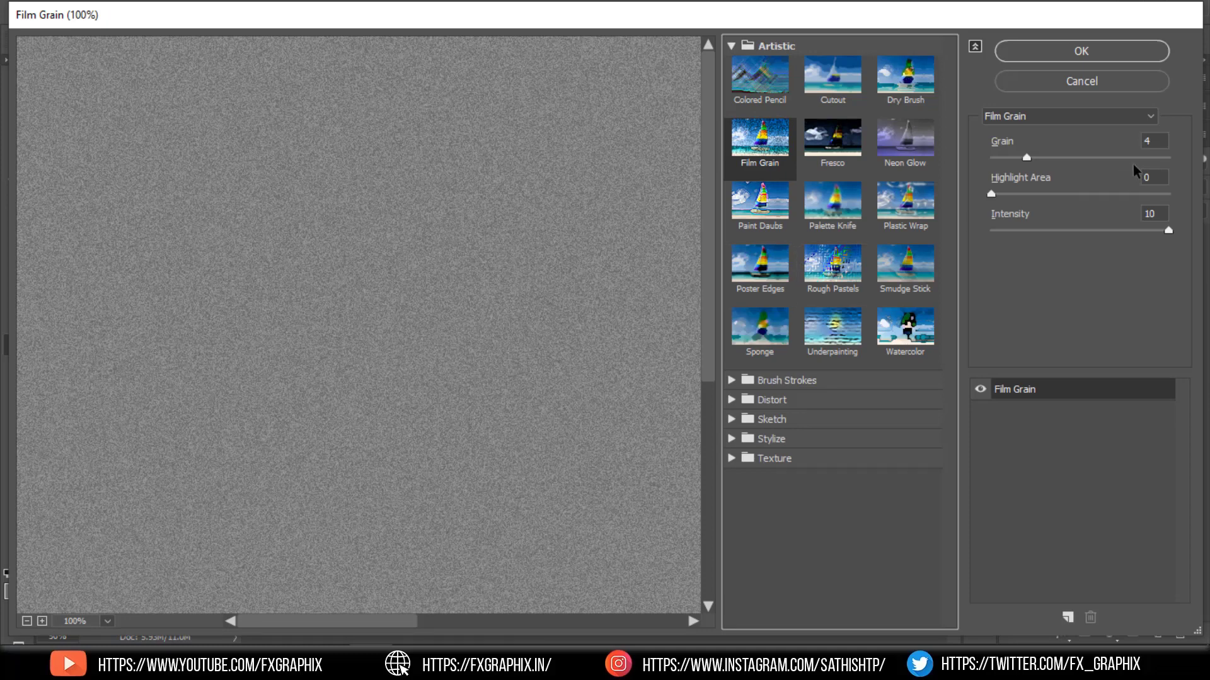
drag(1027, 158, 1097, 160)
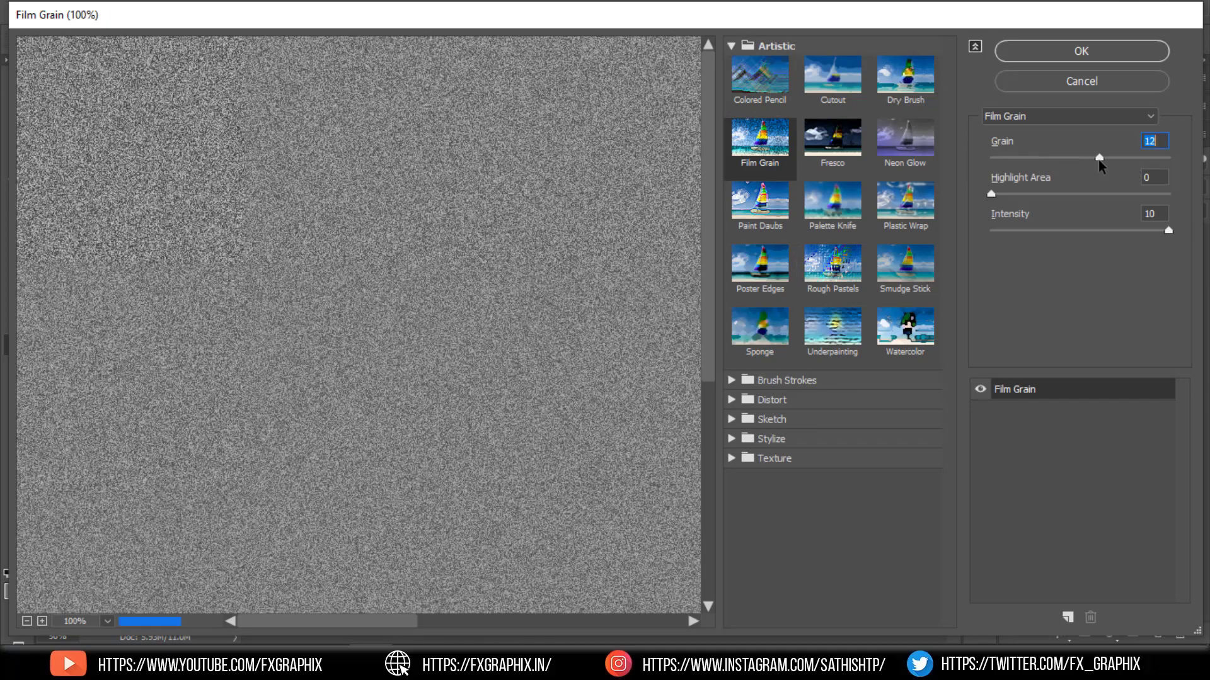
drag(998, 197, 1074, 201)
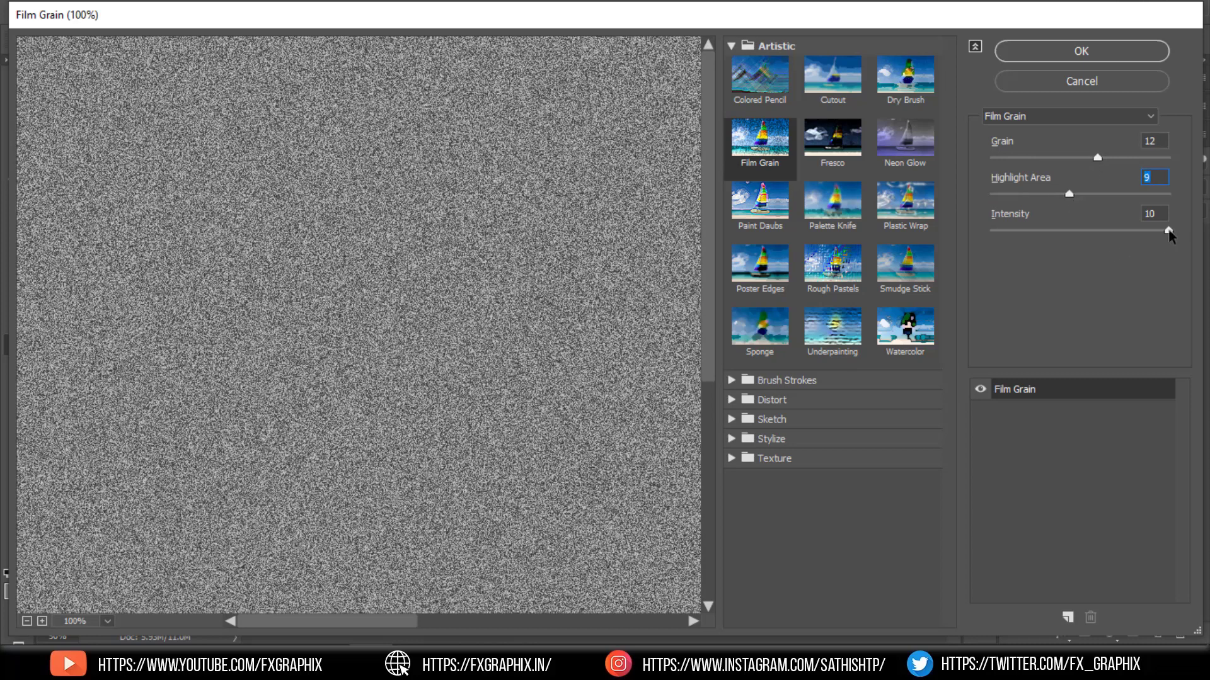
click(1169, 232)
click(1138, 59)
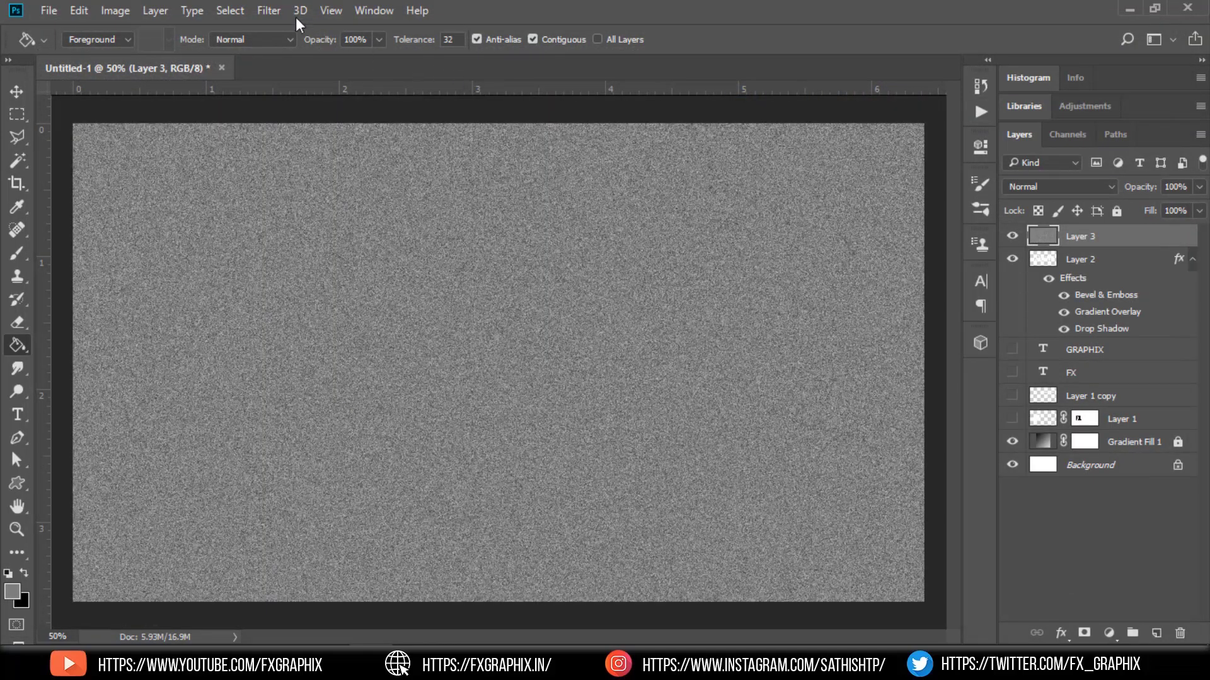
Step: Apply a Motion Blur to Layer 3 at a 90° angle and 1389 pixel distance
click(269, 11)
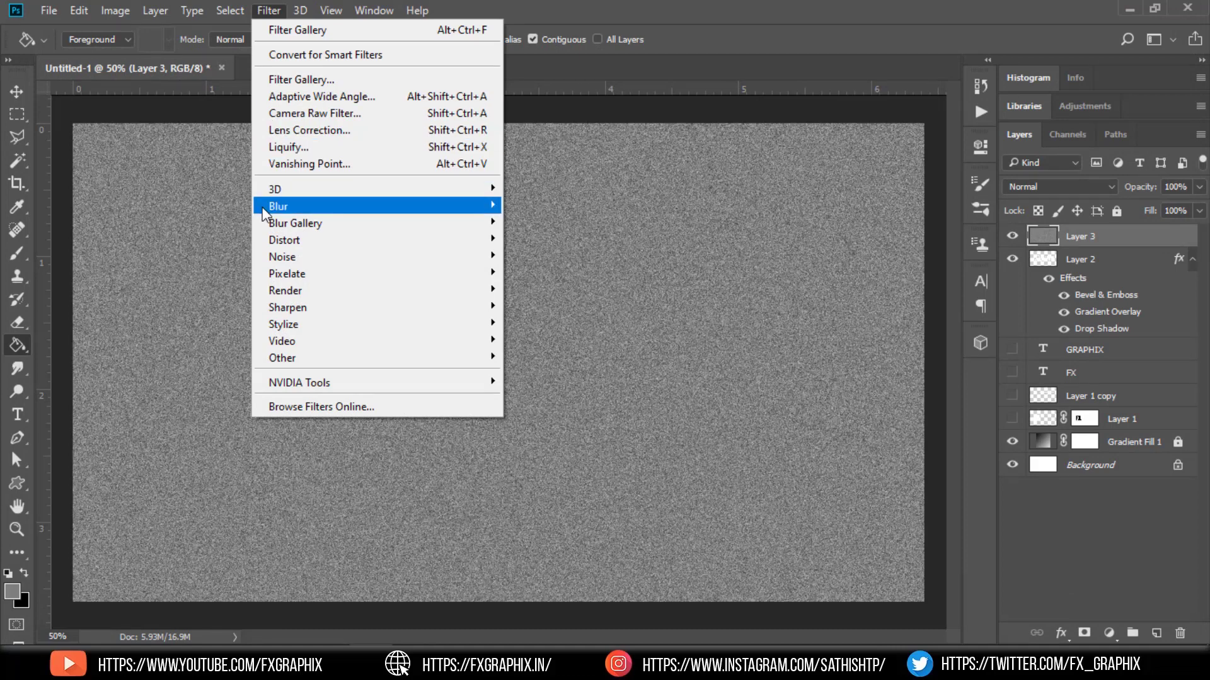
mouse_move(383, 214)
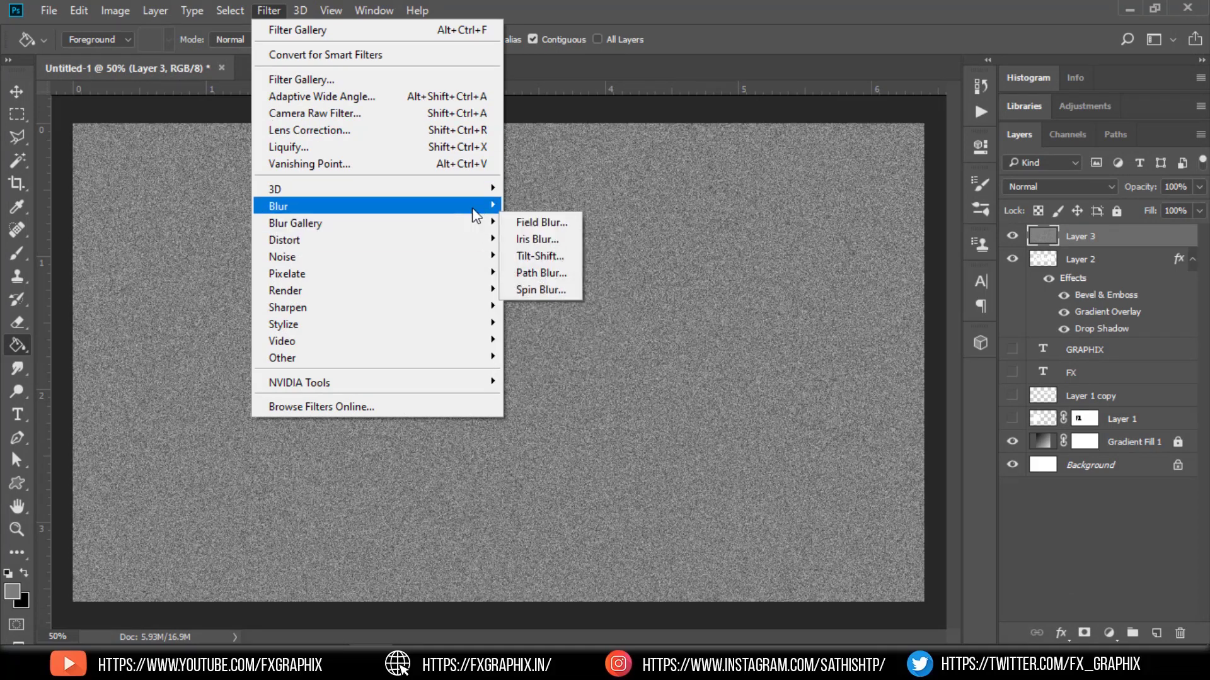
click(561, 308)
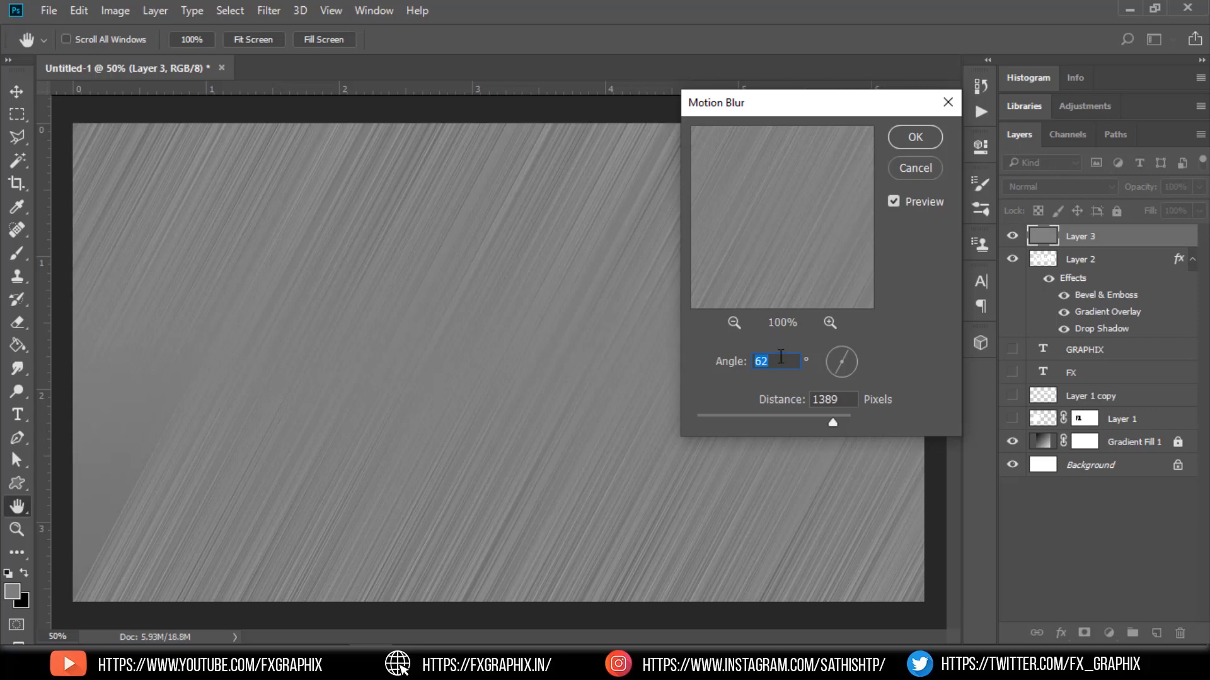
text(90)
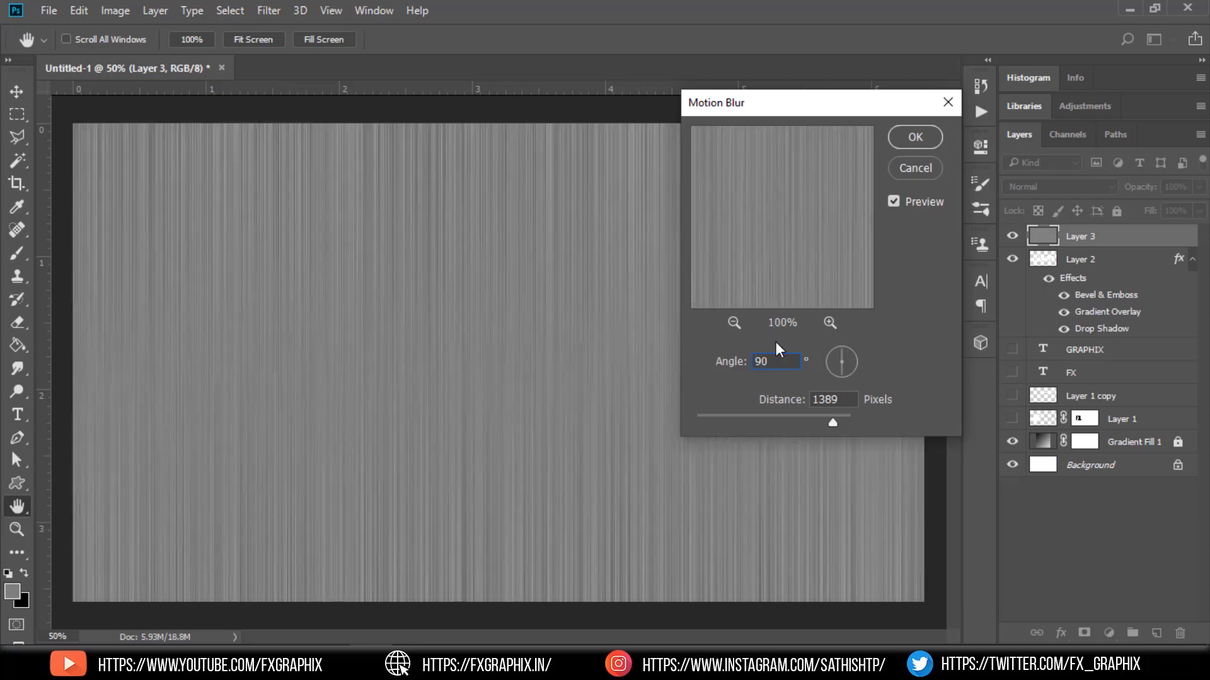
click(915, 138)
key(g)
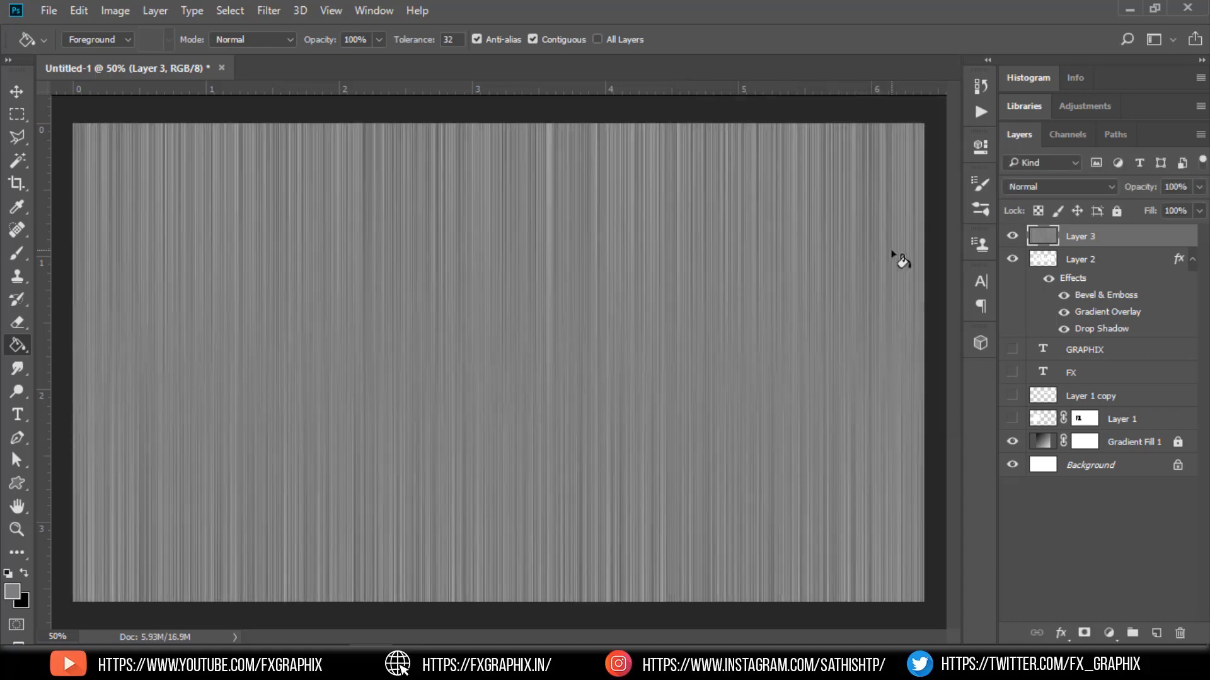
Step: Change Layer 3's blend mode from Normal to Overlay and view the artwork at 100%
click(1087, 189)
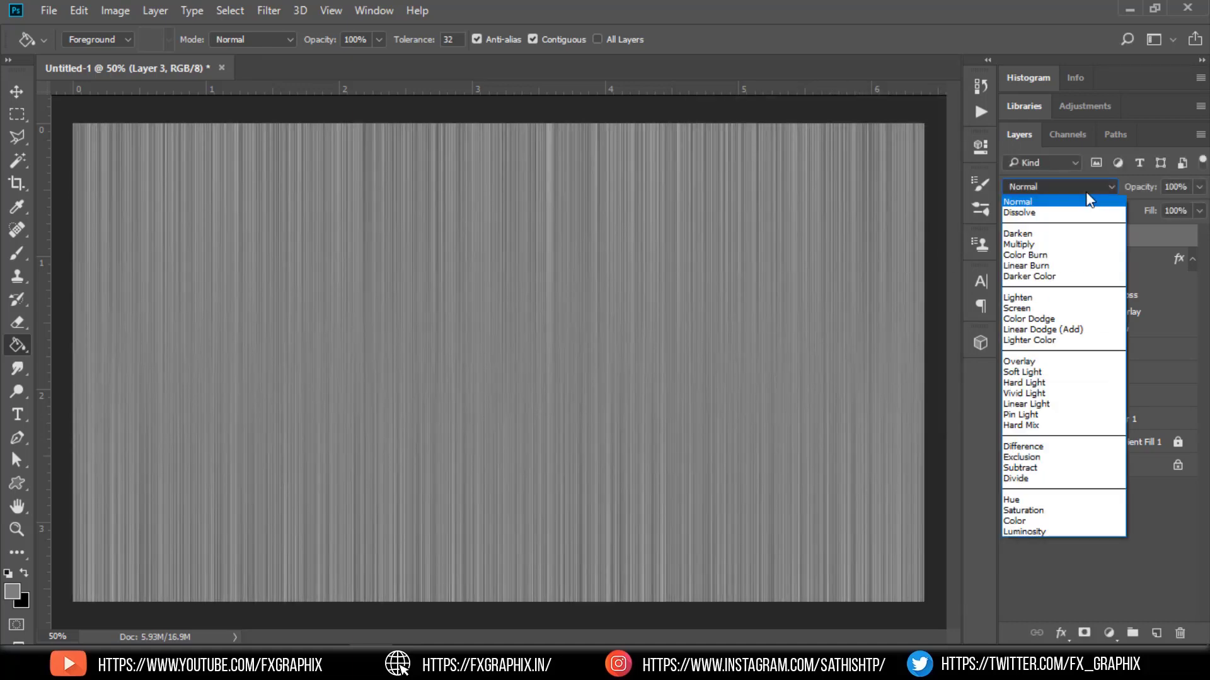
click(1050, 361)
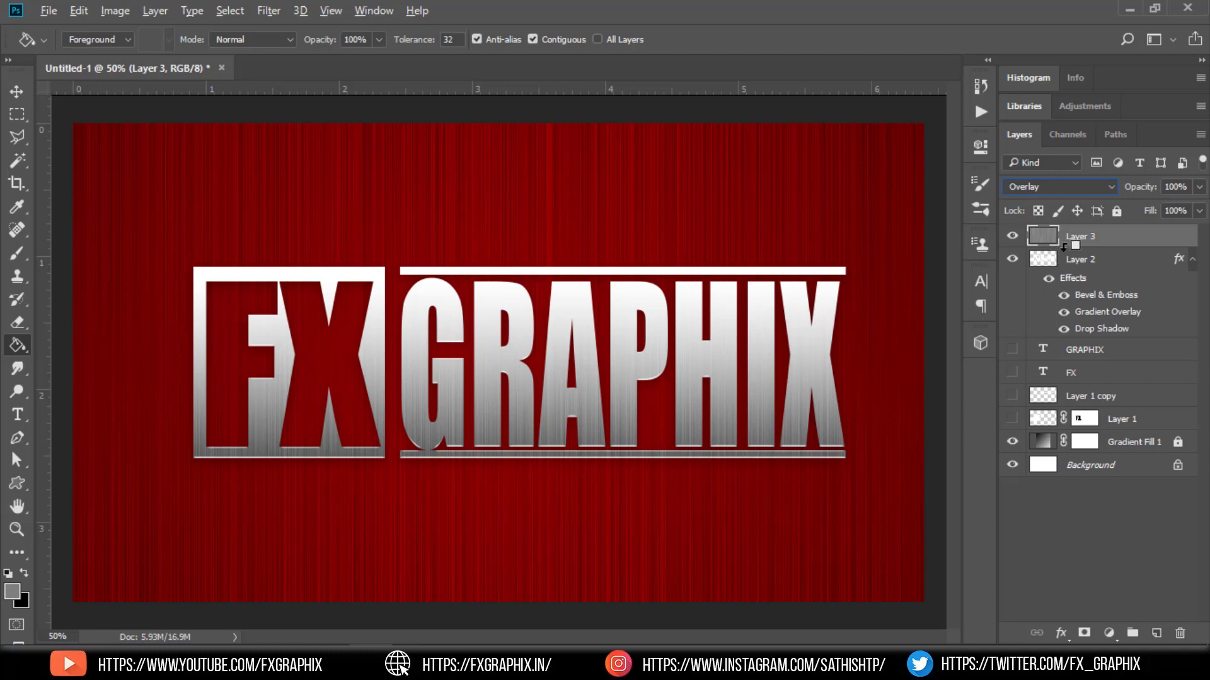
key(v)
key(ctrl+1)
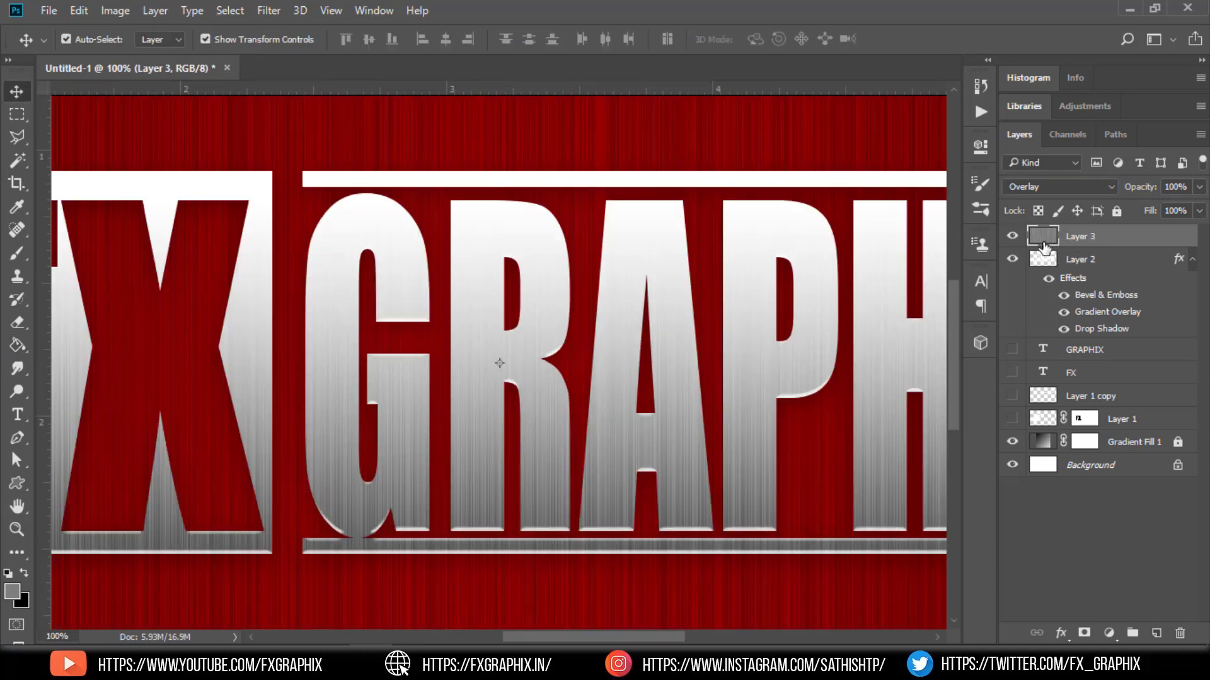
Step: Load Layer 2's lettering as a selection, mask Layer 3 with it, and fit the view
ctrl+click(1044, 260)
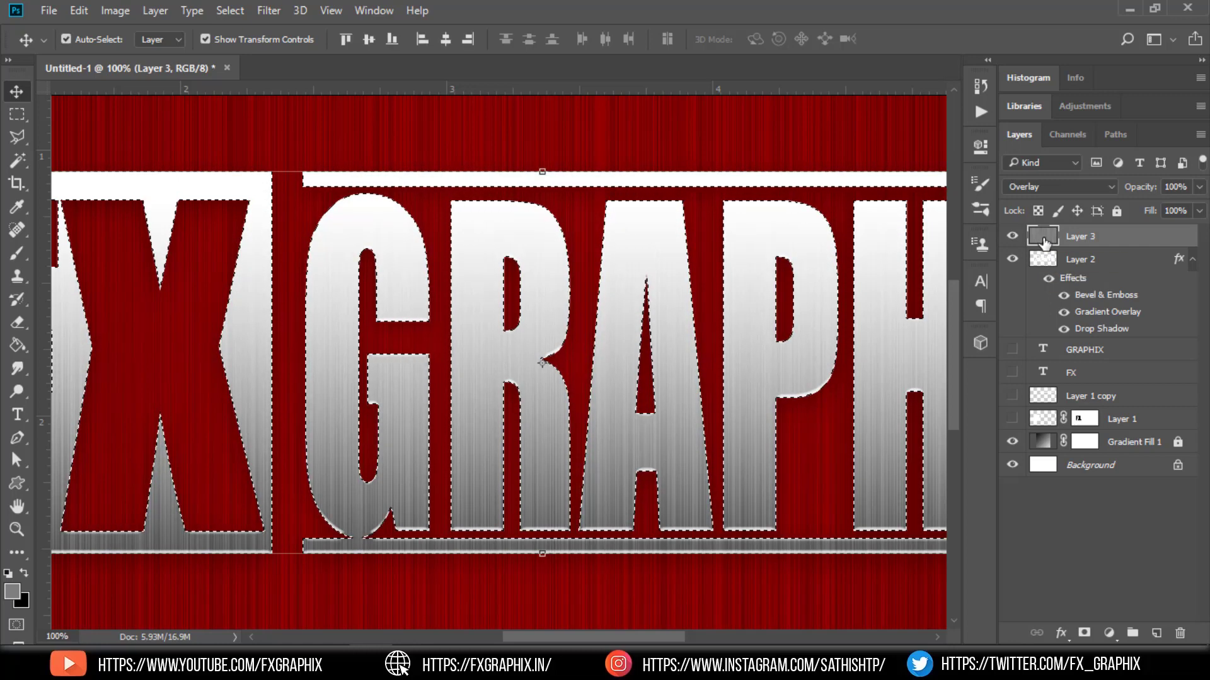
click(1084, 633)
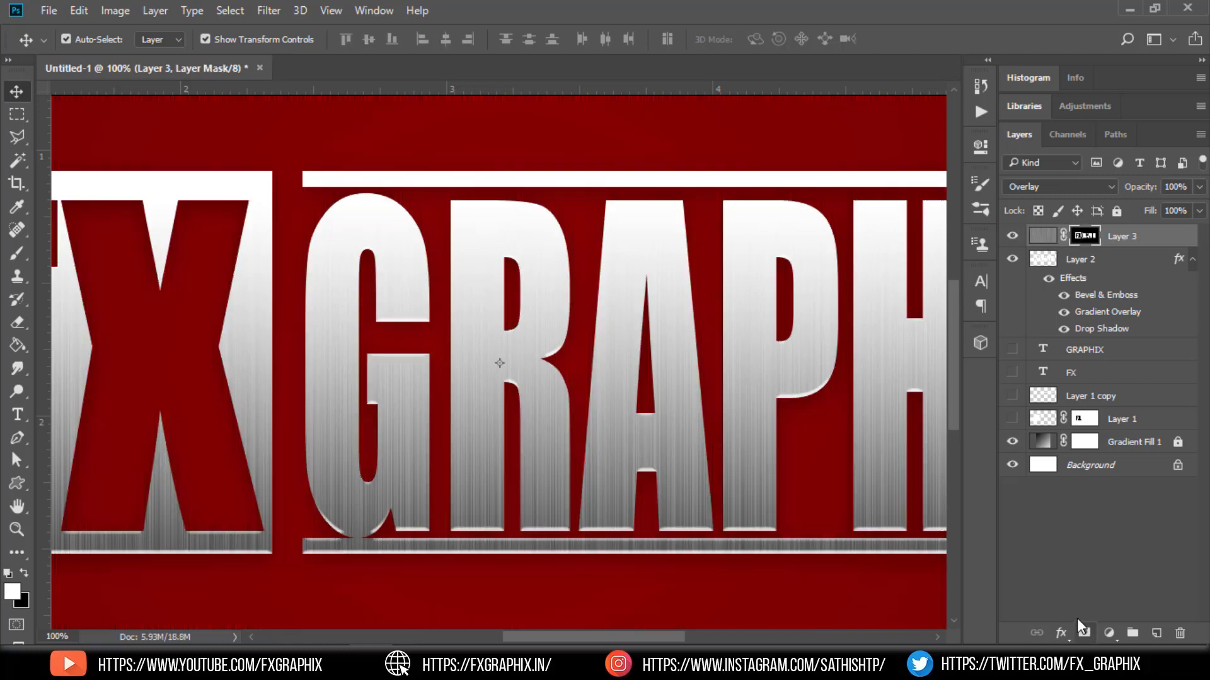
key(ctrl+0)
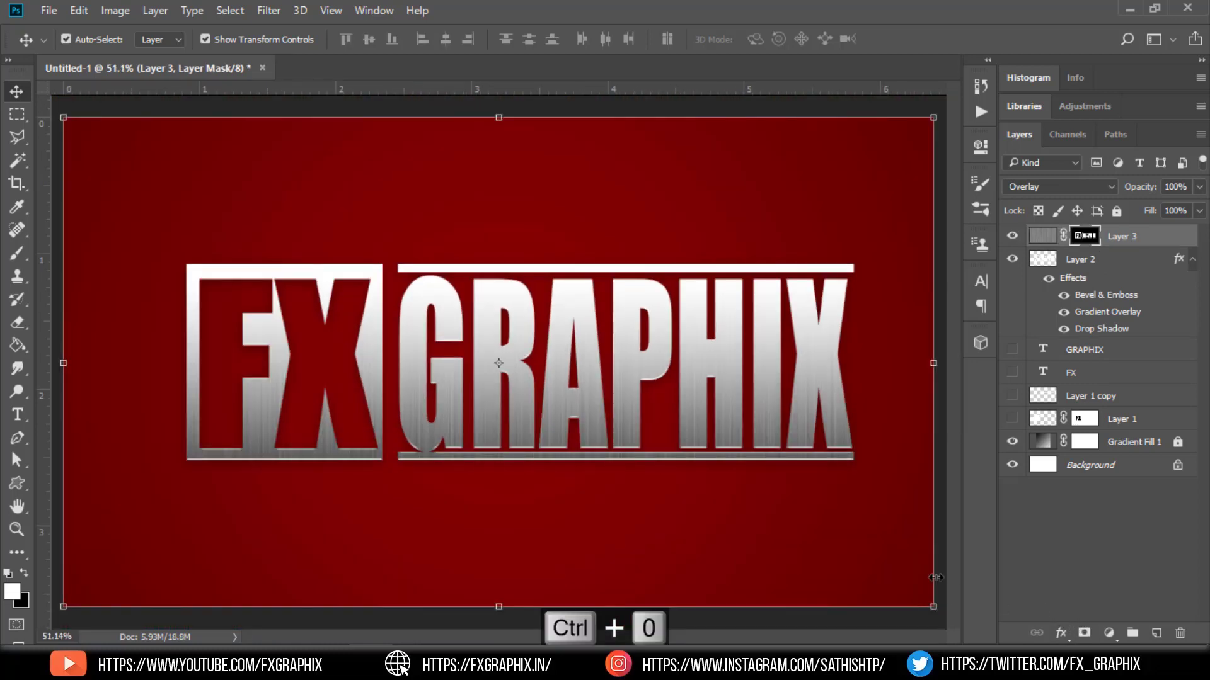
click(857, 537)
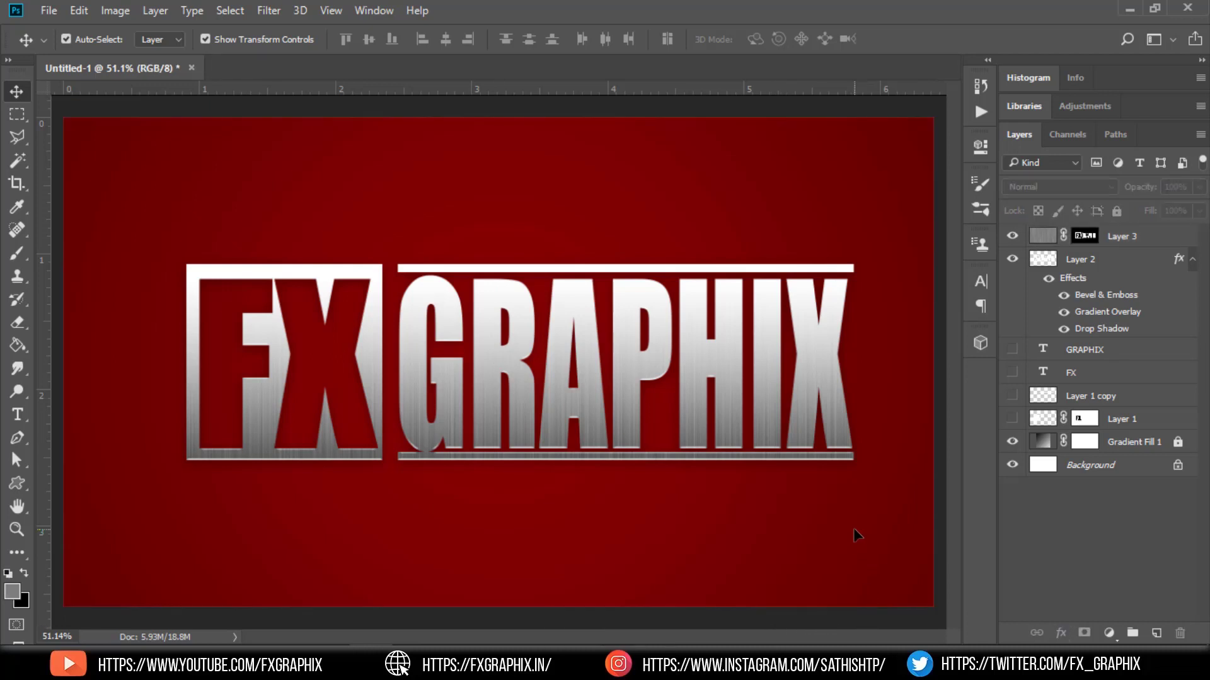